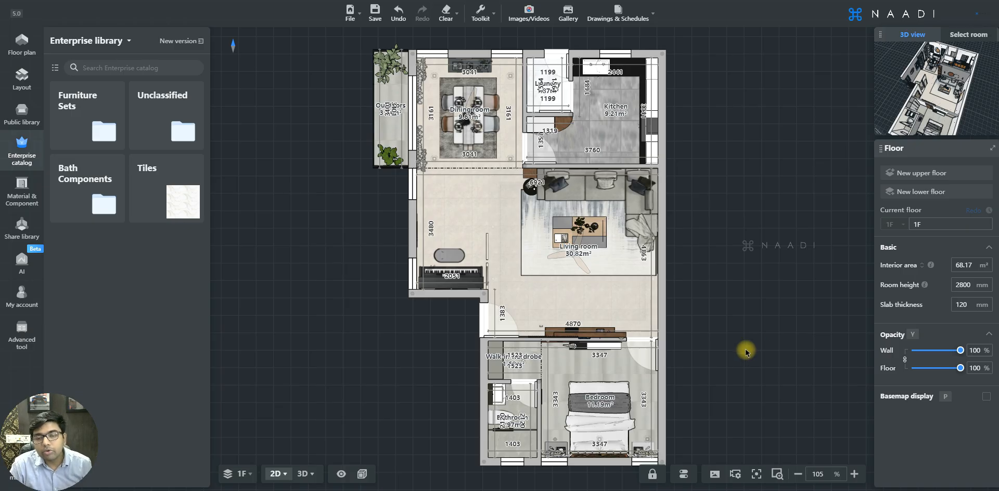
# Switch the plan to 3D, then orbit and zoom down onto the living room sofa and rug.
pyautogui.press('3')
pyautogui.moveTo(732, 366); pyautogui.dragTo(559, 362)
pyautogui.scroll(8, 558, 363)
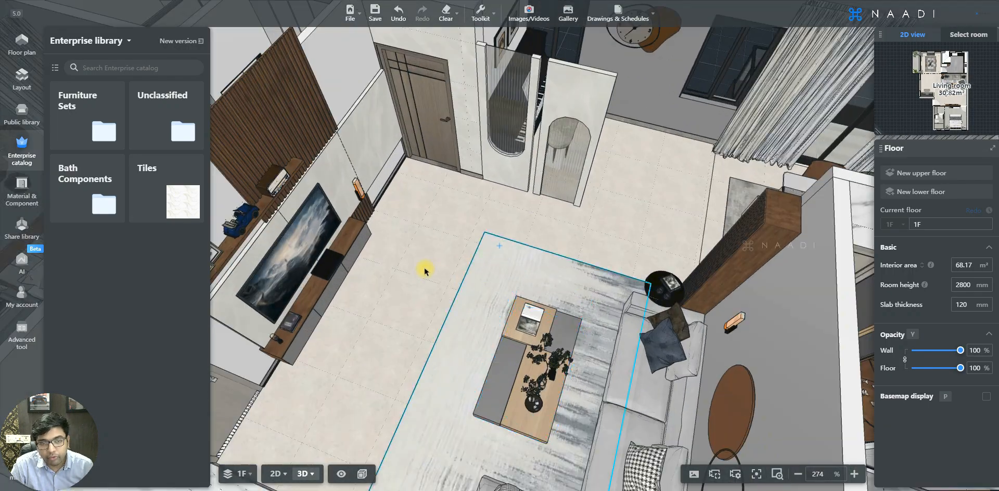
pyautogui.moveTo(425, 272); pyautogui.dragTo(645, 326)
pyautogui.moveTo(489, 326); pyautogui.dragTo(649, 323)
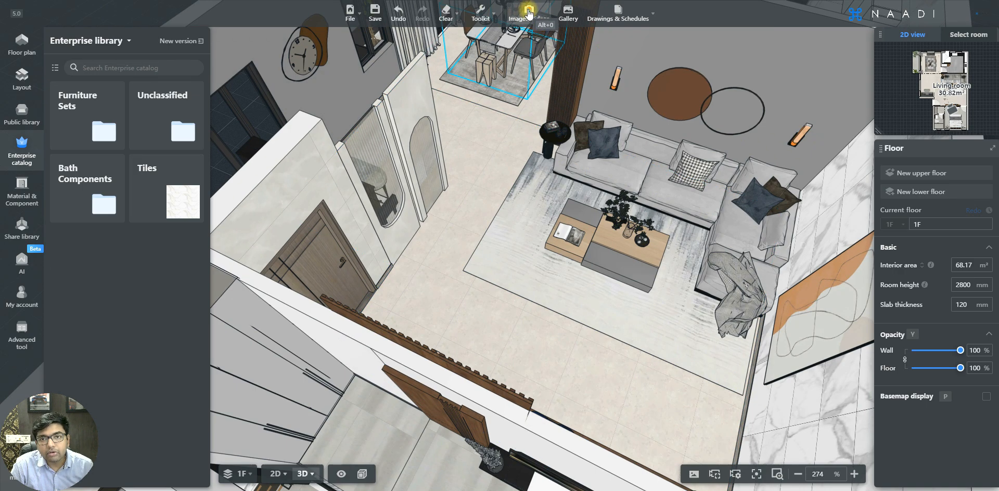
# Open the Images/Videos render workspace with a perspective camera on the dining area and sofa.
pyautogui.click(528, 14)
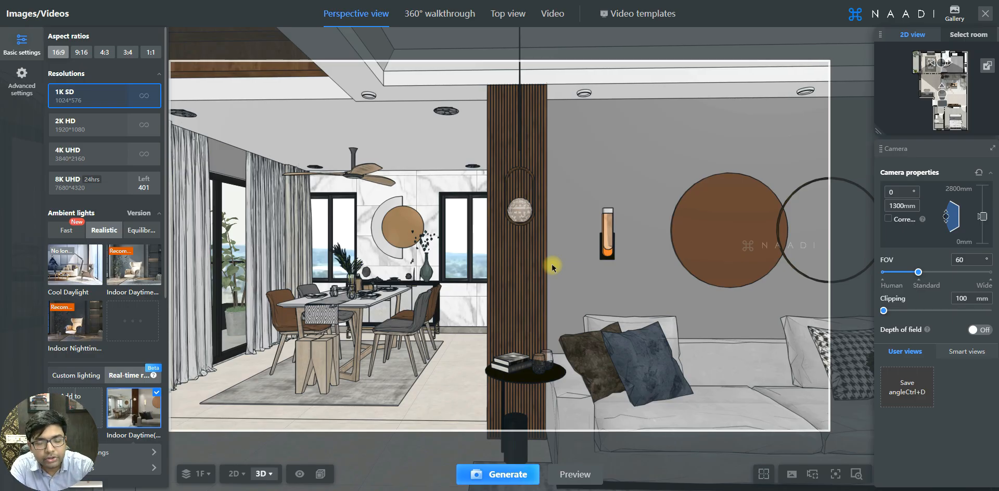
pyautogui.moveTo(552, 268)
pyautogui.mouseDown()
pyautogui.moveTo(464, 267)
pyautogui.moveTo(550, 255)
pyautogui.moveTo(559, 264)
pyautogui.mouseUp()
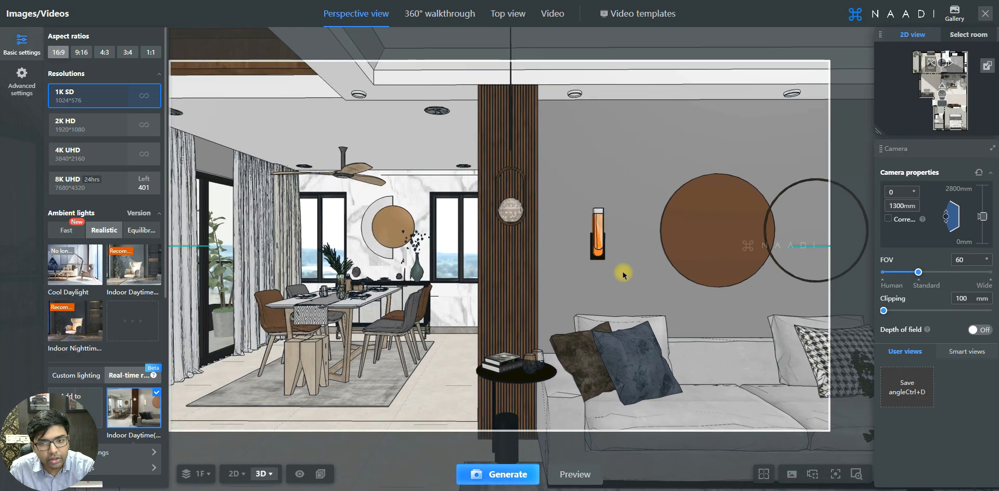
pyautogui.moveTo(540, 274); pyautogui.dragTo(575, 280)
pyautogui.scroll(10, 523, 296)
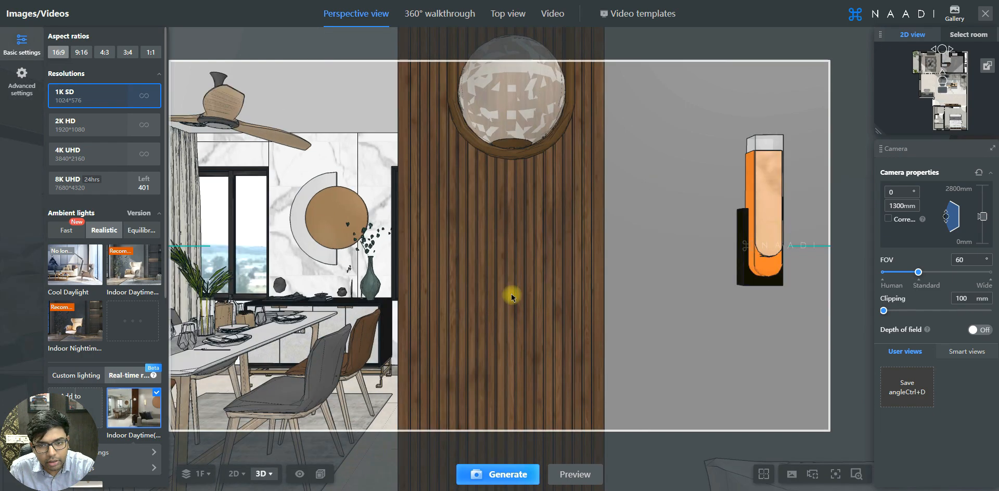
pyautogui.scroll(-10, 511, 297)
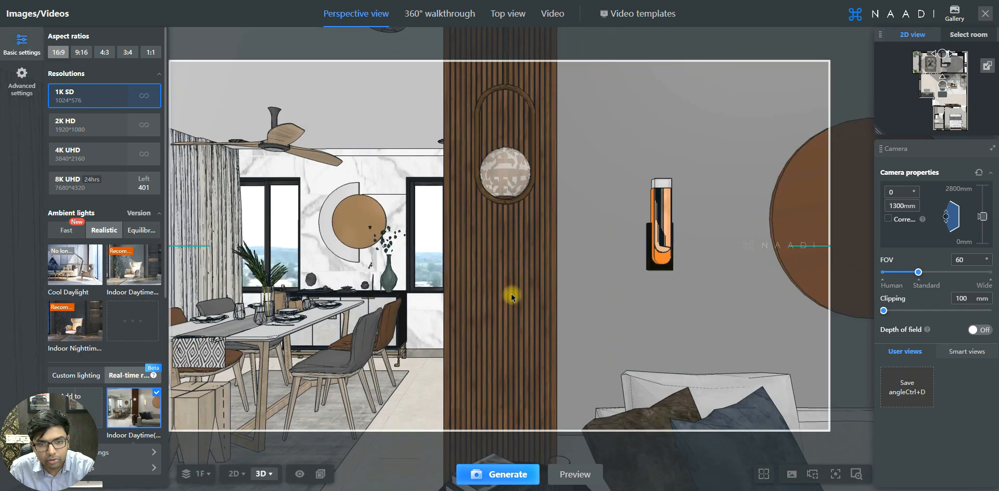
pyautogui.scroll(-8, 511, 297)
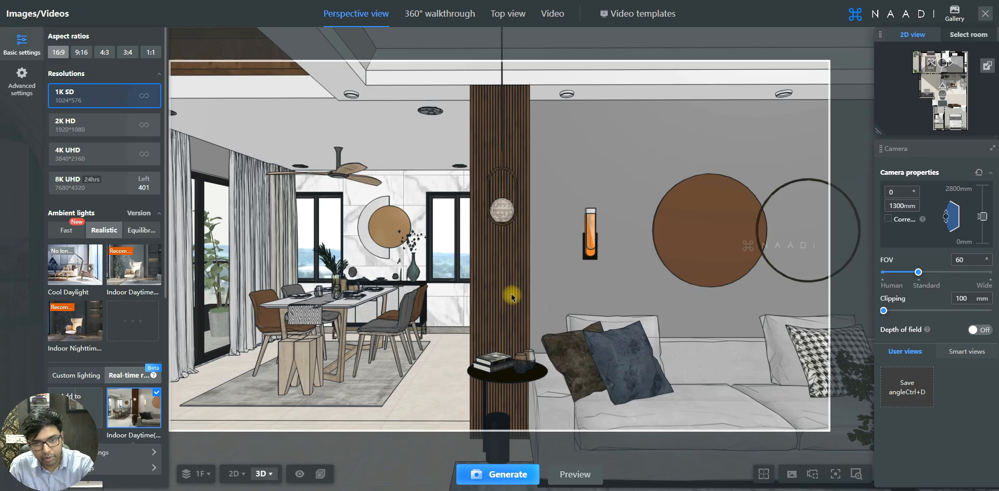
pyautogui.moveTo(487, 260); pyautogui.dragTo(485, 261)
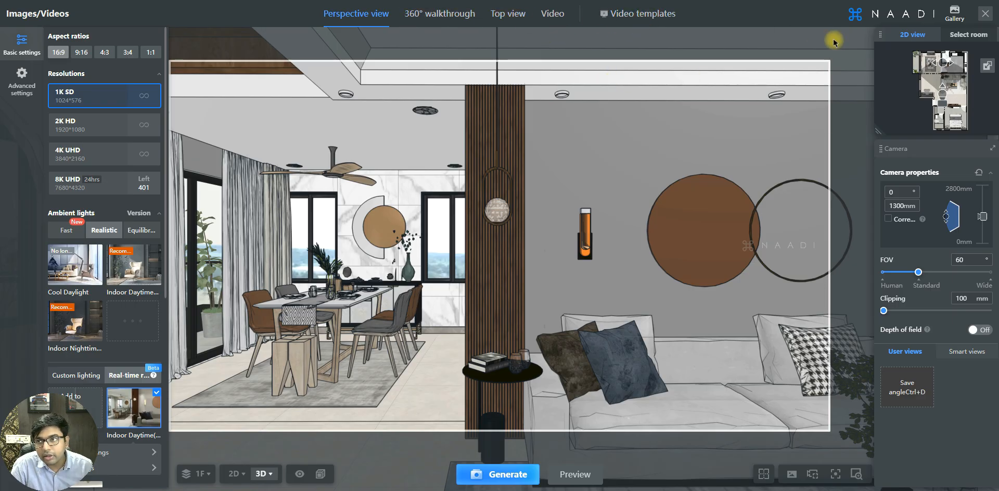
pyautogui.moveTo(953, 16)
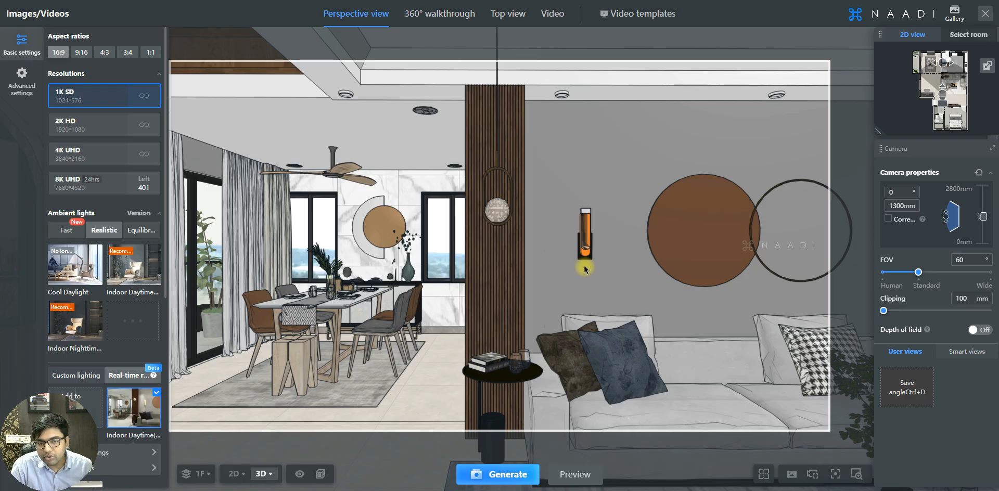
pyautogui.moveTo(578, 268); pyautogui.dragTo(591, 271)
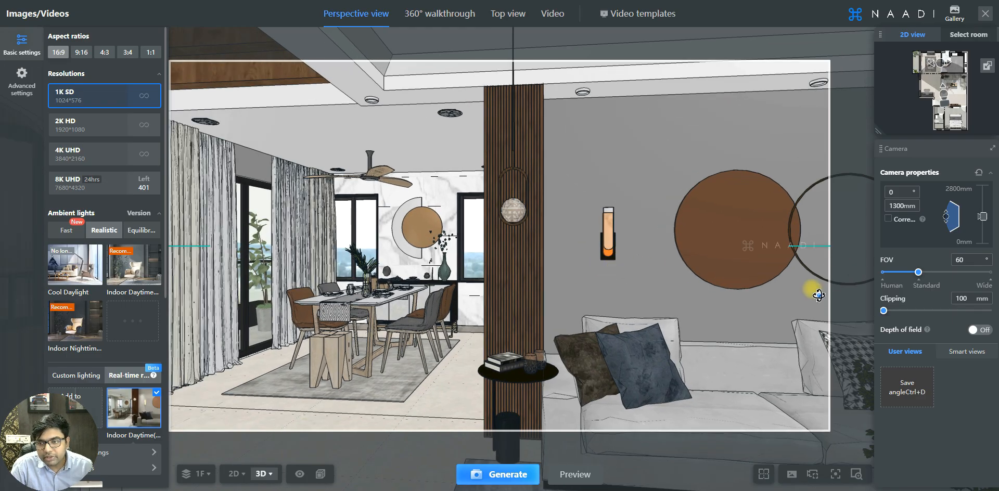
pyautogui.moveTo(819, 295); pyautogui.dragTo(880, 269)
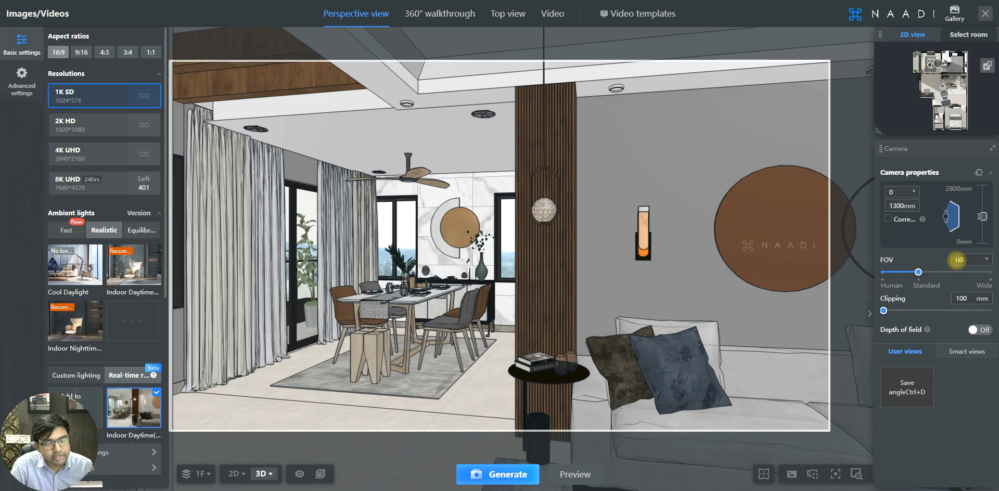
pyautogui.moveTo(916, 272); pyautogui.dragTo(870, 275)
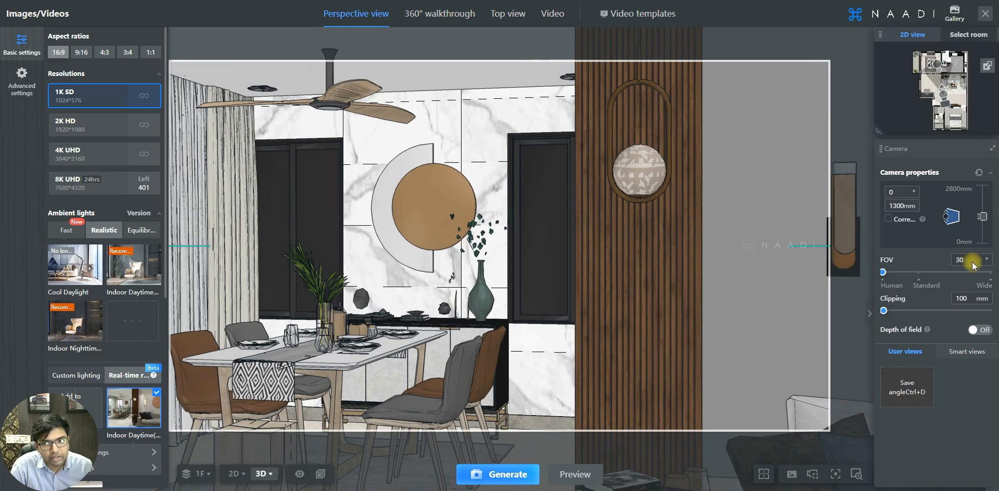
pyautogui.press('s')
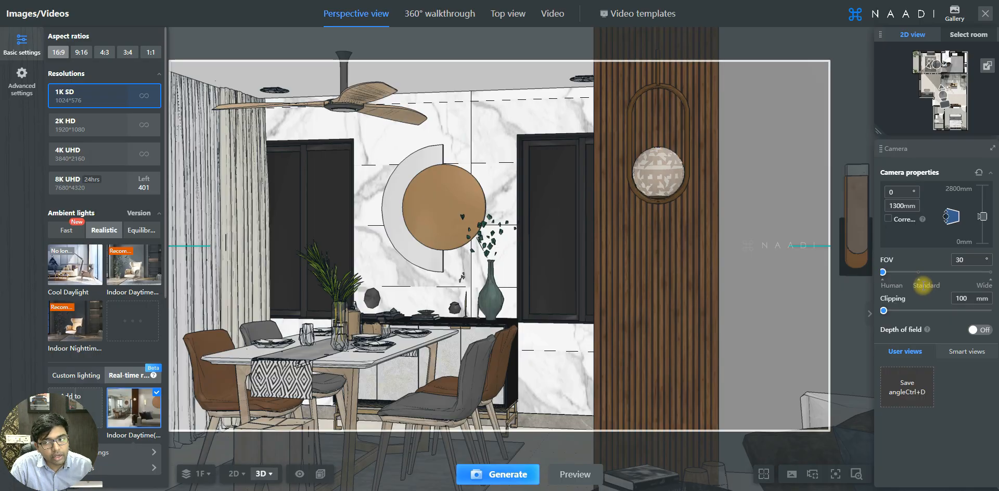
pyautogui.click(919, 272)
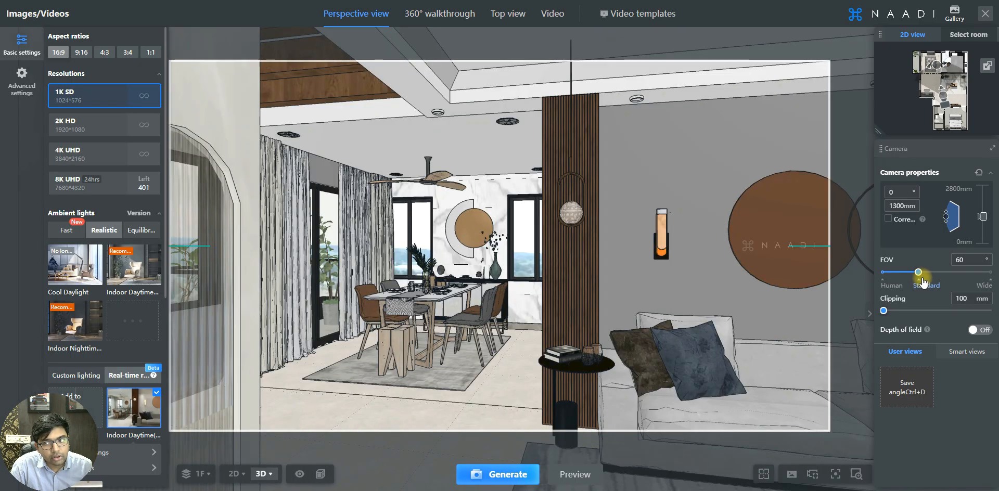
pyautogui.moveTo(918, 272); pyautogui.dragTo(936, 272)
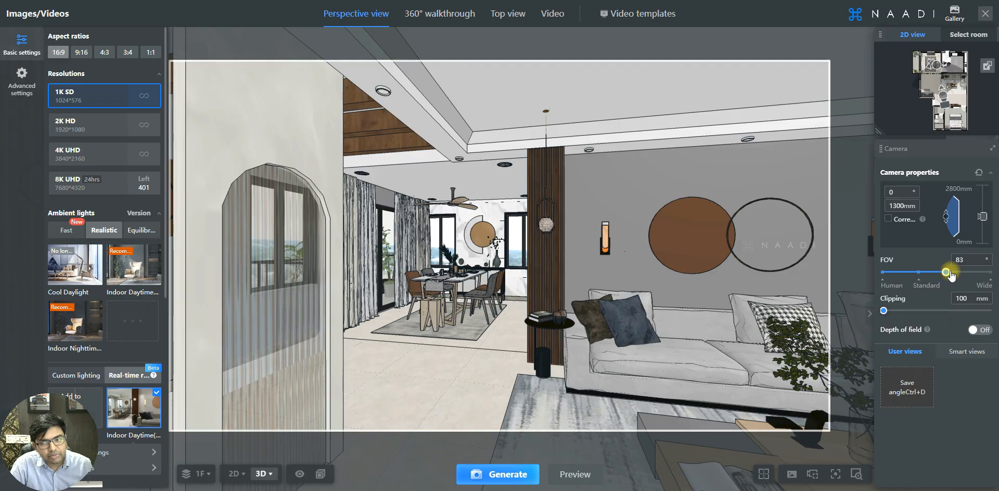
pyautogui.moveTo(937, 272); pyautogui.dragTo(964, 274)
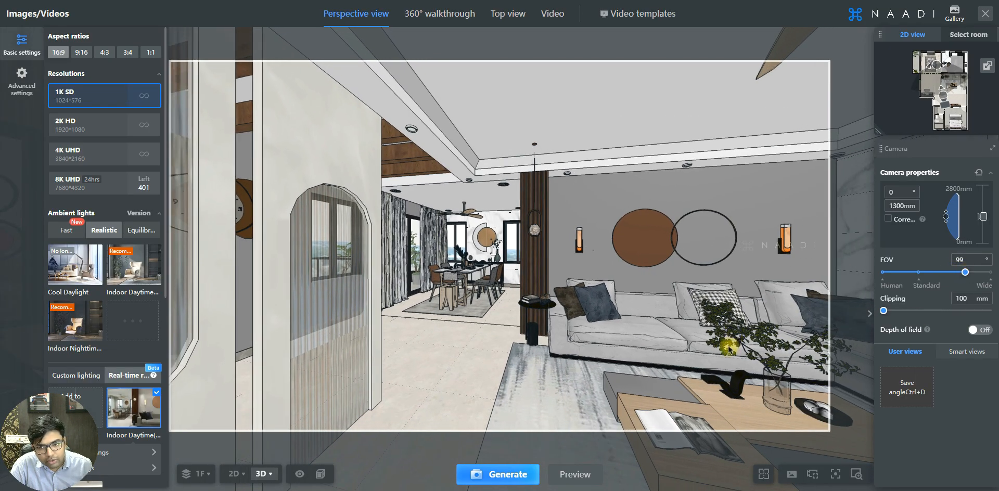
pyautogui.click(918, 272)
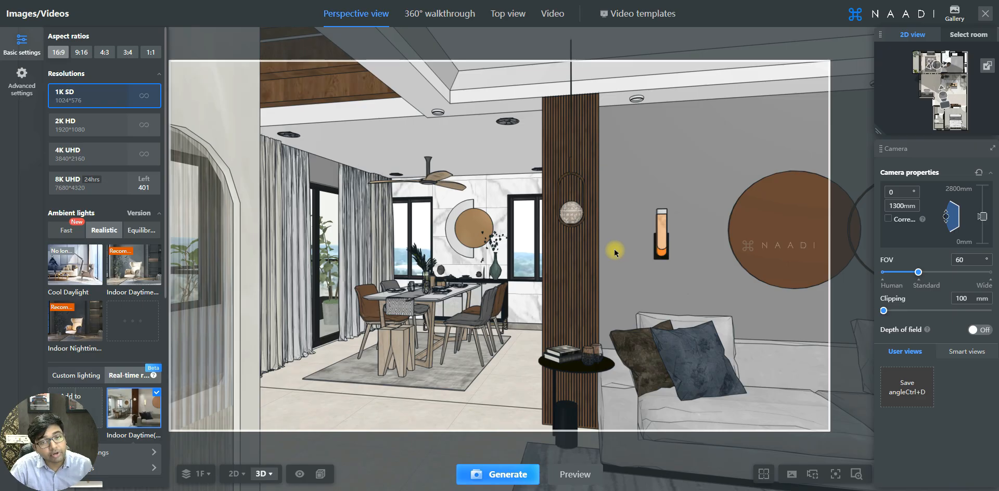
# Turn the camera into the bathroom, slide it sideways and tilt it down toward the sink.
pyautogui.moveTo(615, 253); pyautogui.dragTo(813, 269)
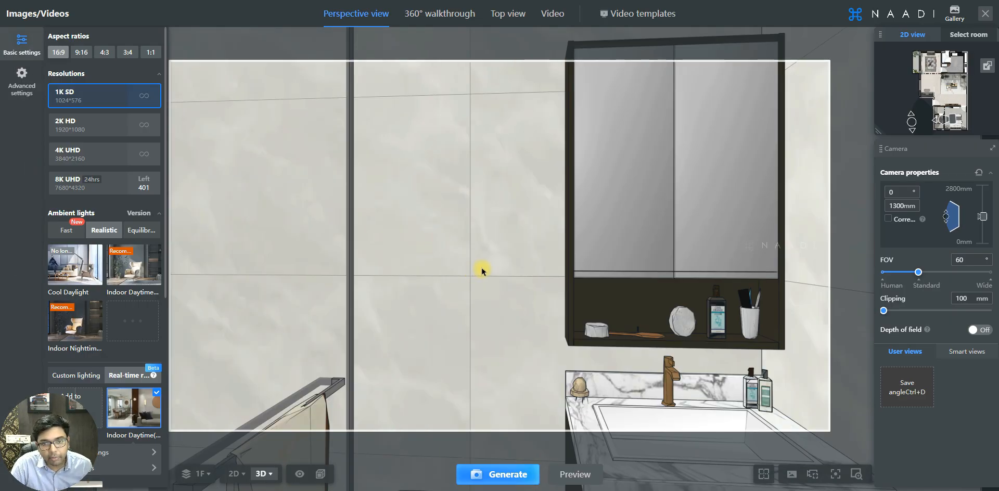
pyautogui.moveTo(489, 269); pyautogui.dragTo(477, 270)
pyautogui.press('a')
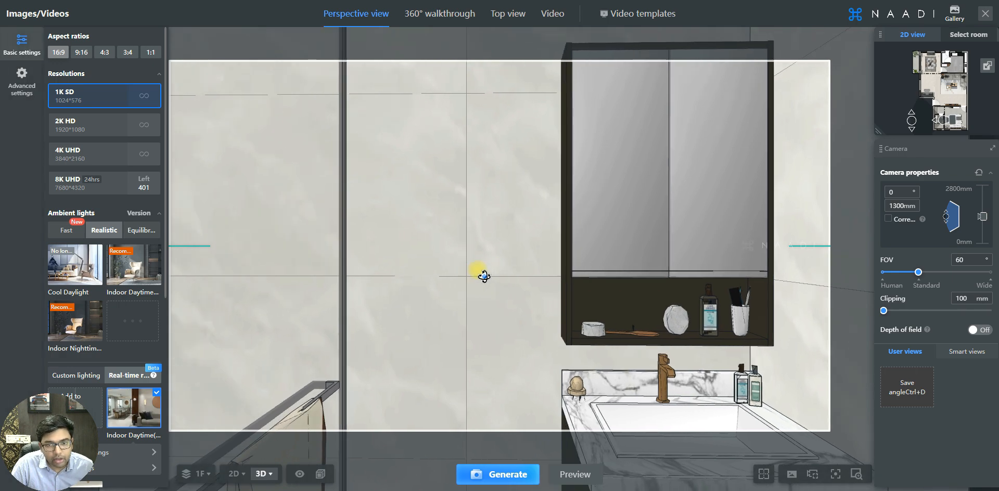
pyautogui.press('a')
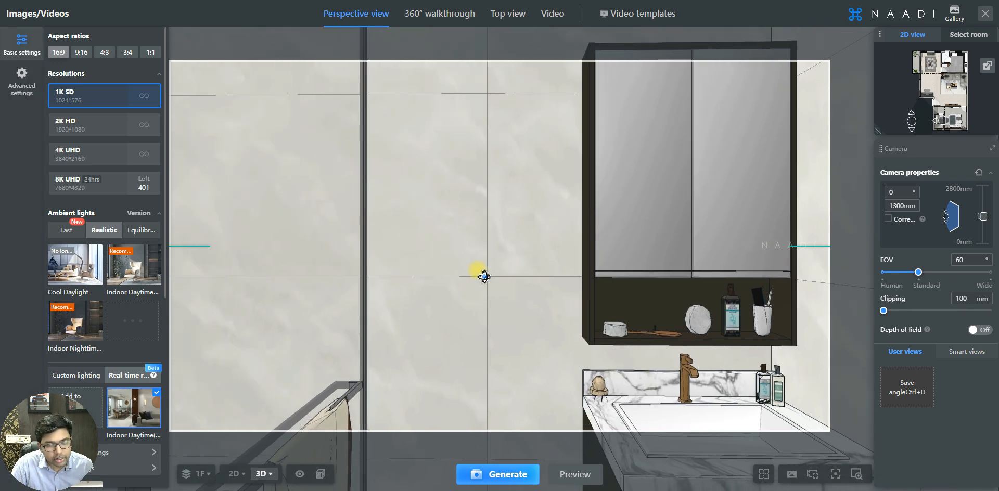
pyautogui.press('a')
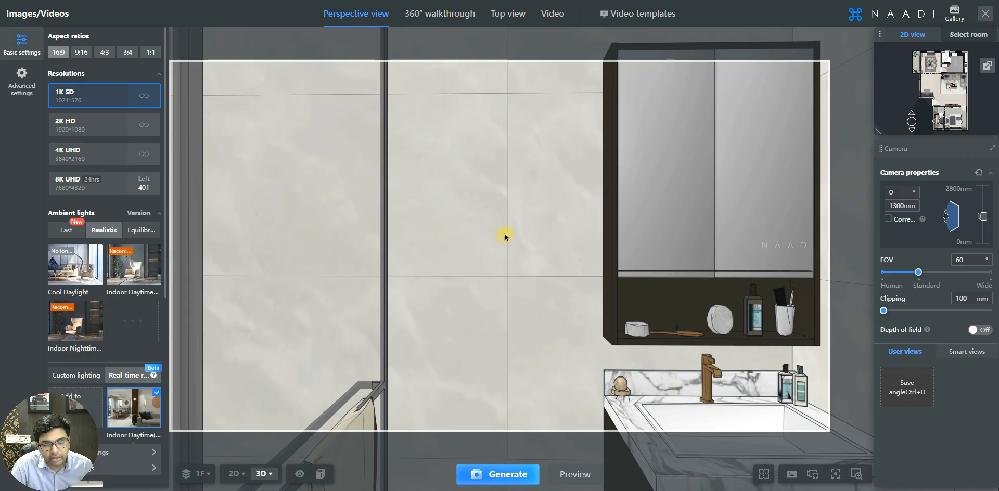
pyautogui.click(496, 246)
pyautogui.moveTo(495, 245)
pyautogui.mouseDown()
pyautogui.moveTo(506, 214)
pyautogui.moveTo(503, 252)
pyautogui.mouseUp()
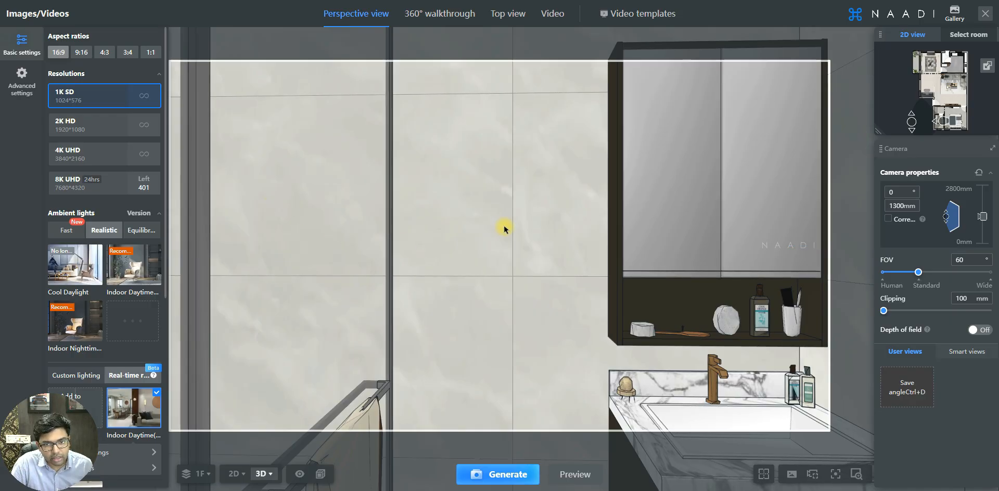
# Move the camera back with the A, S and D keys until it sits inside the wall.
pyautogui.press('a')
pyautogui.press('s')
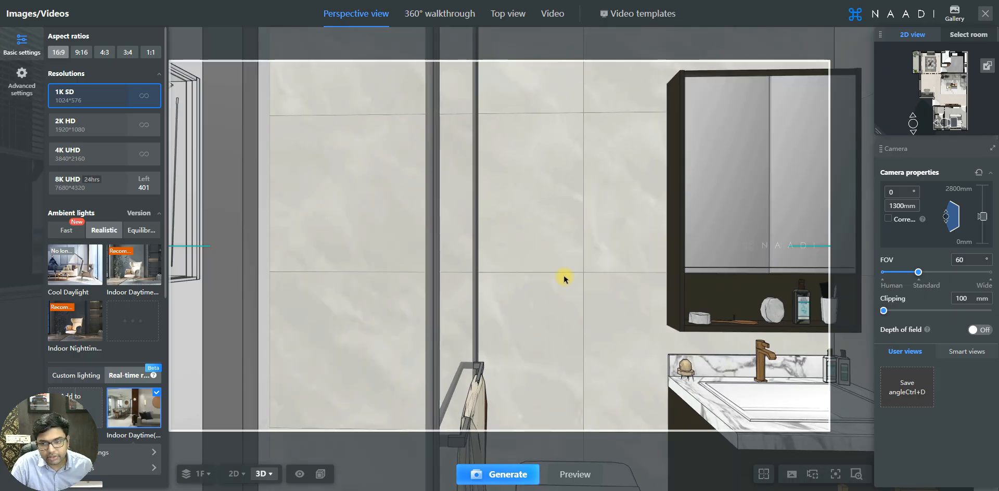
pyautogui.press('d')
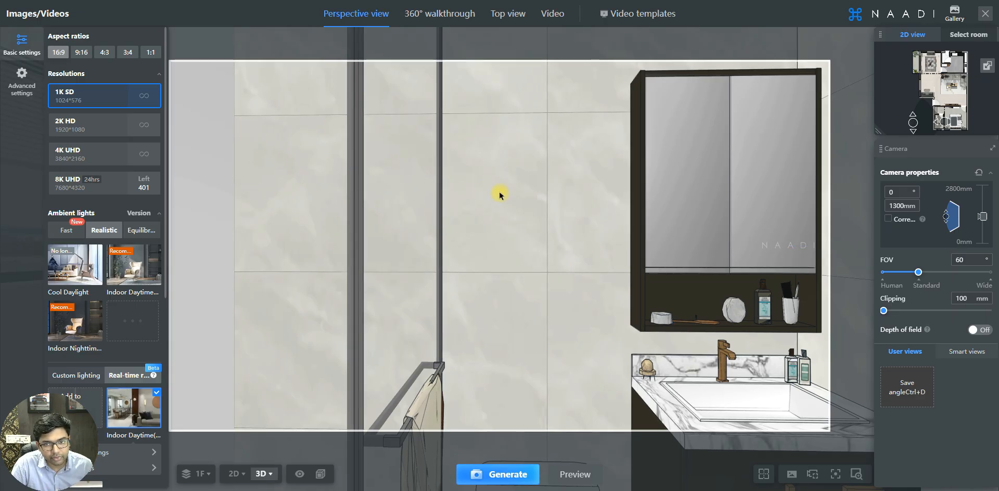
pyautogui.press('s')
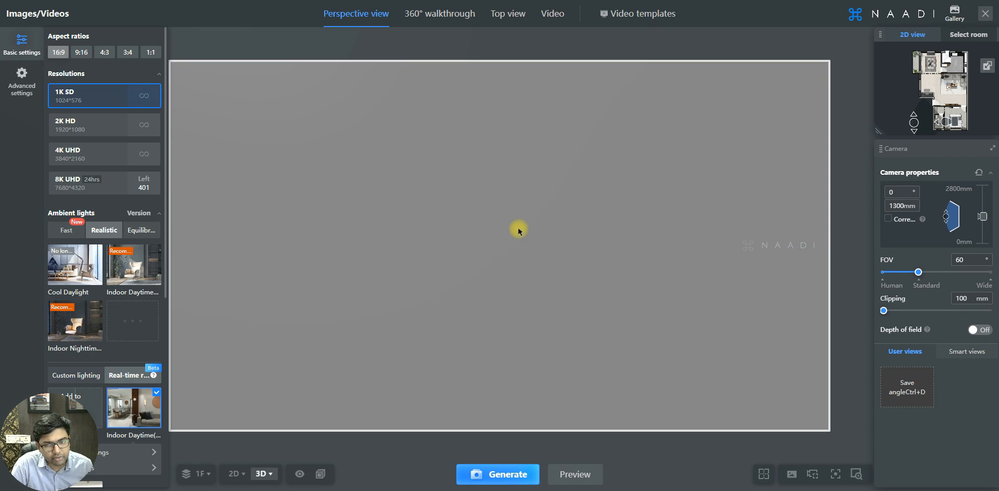
# Nudge the camera back and raise clipping to 658 mm to reveal the vanity and mirror cabinet.
pyautogui.press('s')
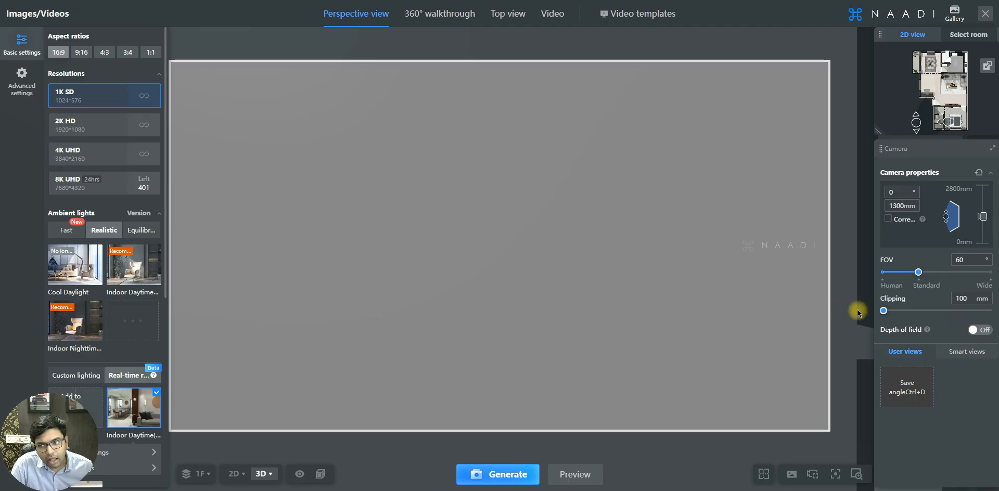
pyautogui.moveTo(884, 312); pyautogui.dragTo(888, 313)
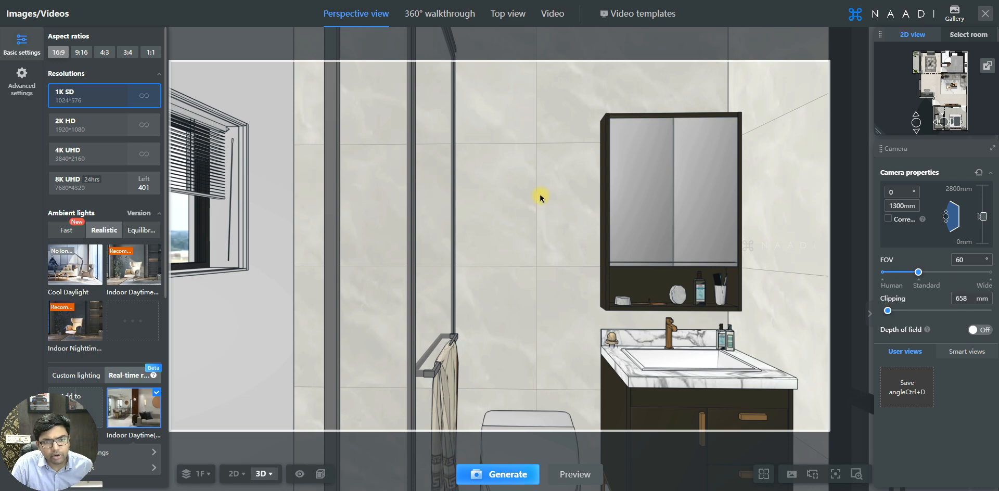
# Try different clipping distances to cut away the near walls, settling at 985 mm.
pyautogui.scroll(3, 540, 200)
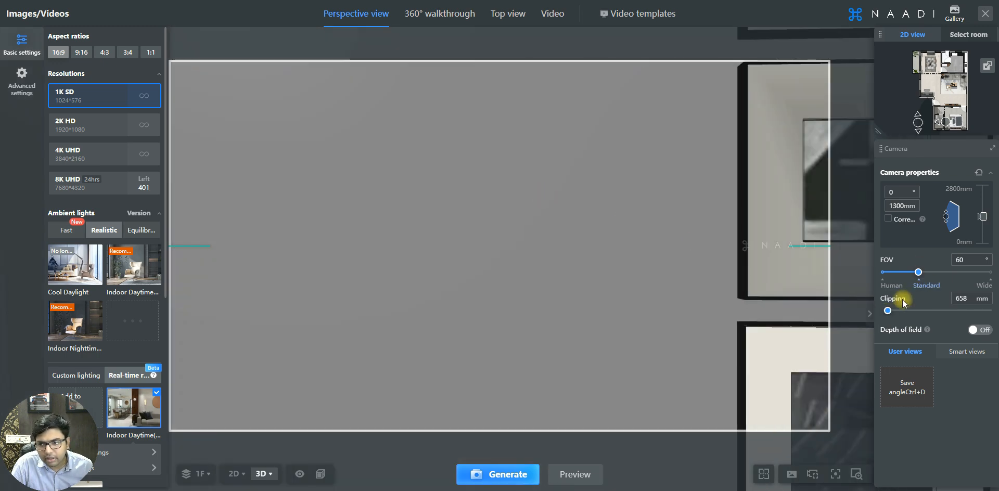
pyautogui.click(887, 310)
pyautogui.moveTo(889, 310); pyautogui.dragTo(891, 311)
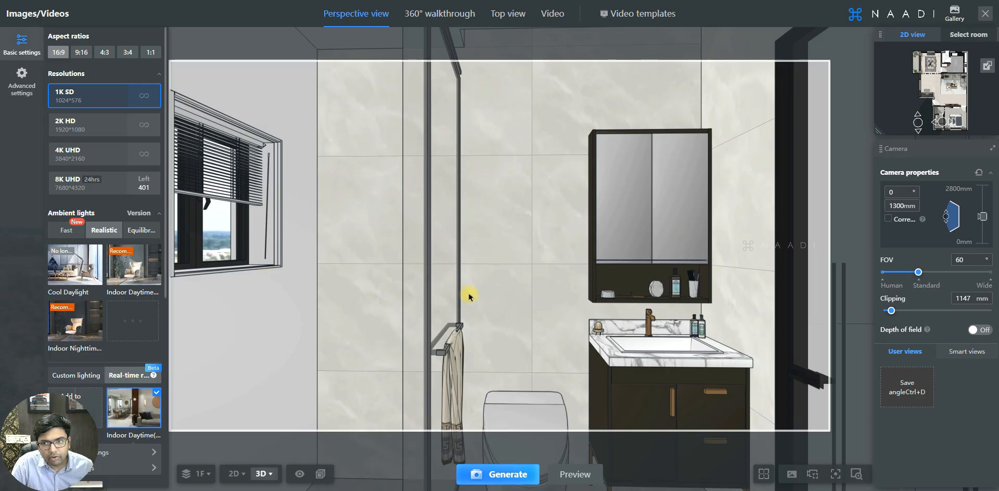
pyautogui.scroll(-1, 561, 228)
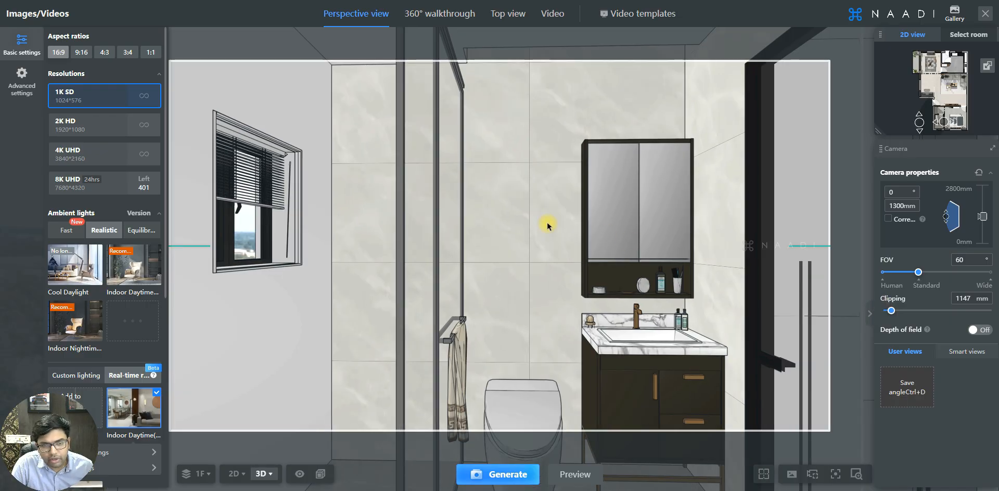
pyautogui.press('s')
pyautogui.moveTo(891, 311); pyautogui.dragTo(894, 312)
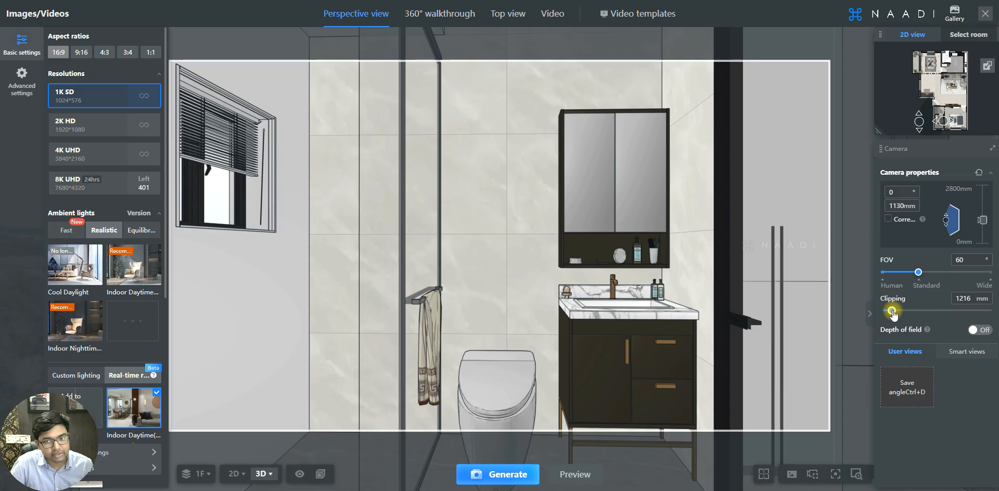
pyautogui.moveTo(891, 311)
pyautogui.mouseDown()
pyautogui.moveTo(906, 312)
pyautogui.moveTo(892, 312)
pyautogui.mouseUp()
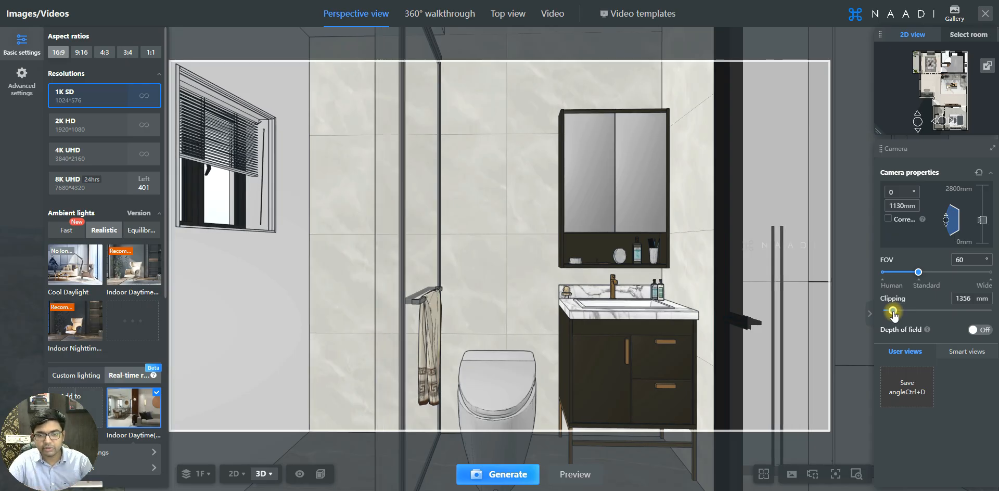
pyautogui.moveTo(893, 312); pyautogui.dragTo(890, 311)
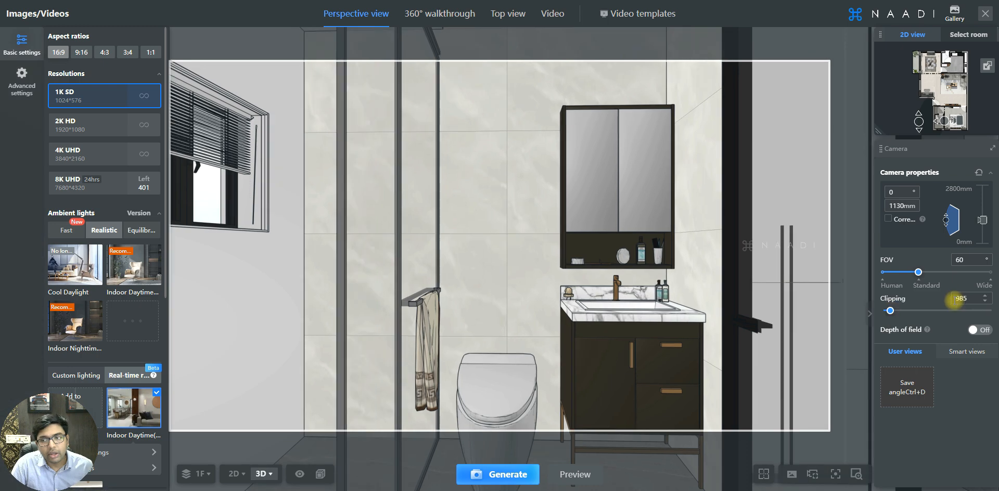
# Set the camera height to 1500 mm, then change it to 1200 mm.
pyautogui.click(892, 206)
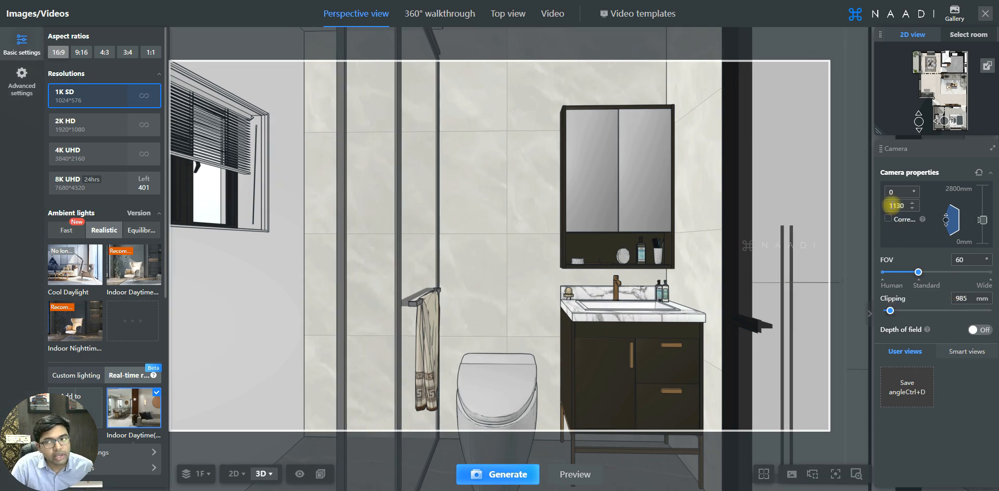
pyautogui.doubleClick(896, 206)
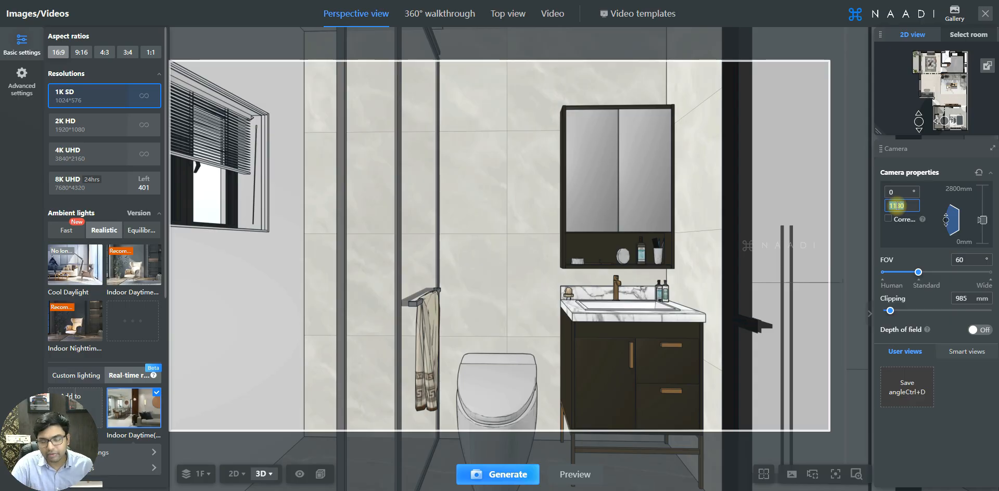
pyautogui.write('1500')
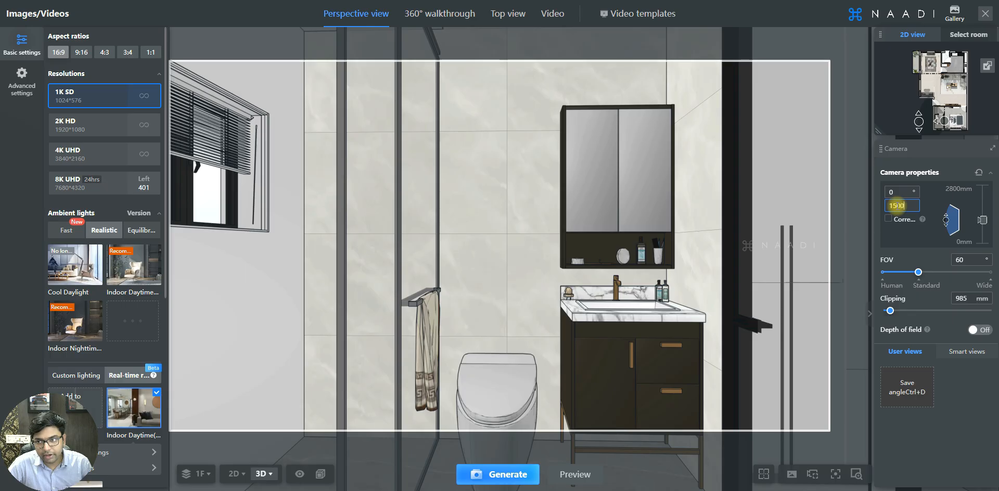
pyautogui.press('Return')
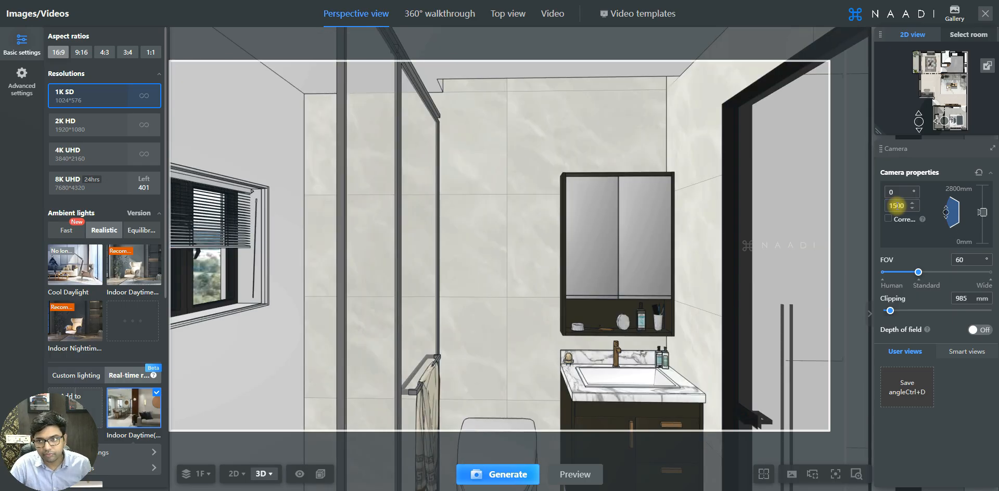
pyautogui.doubleClick(897, 206)
pyautogui.write('1200')
pyautogui.press('Return')
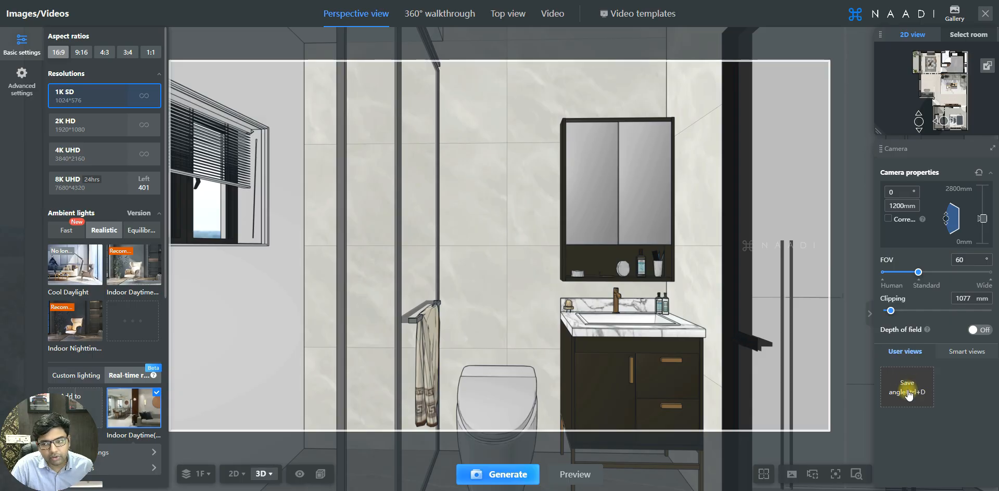
# Raise clipping to 1356 mm past the shower frame and save the bathroom view.
pyautogui.moveTo(910, 392); pyautogui.dragTo(912, 390)
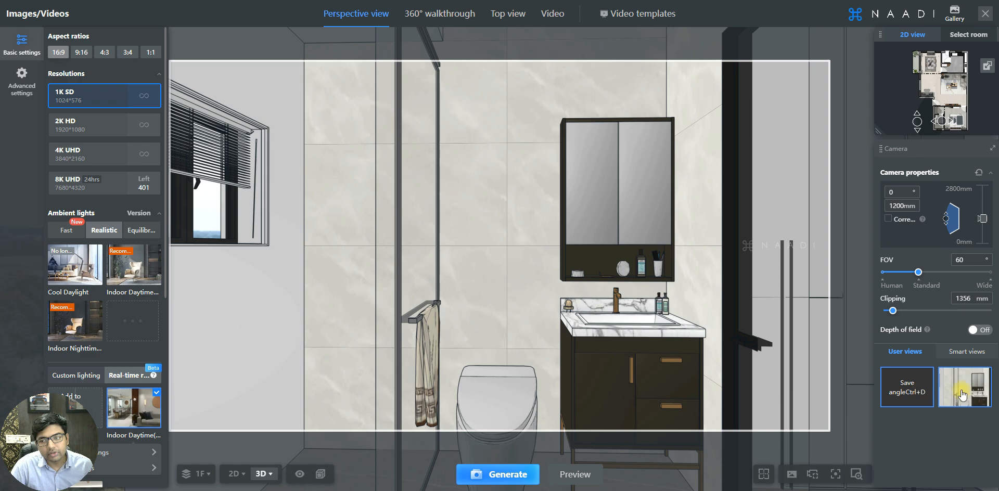
pyautogui.moveTo(975, 397)
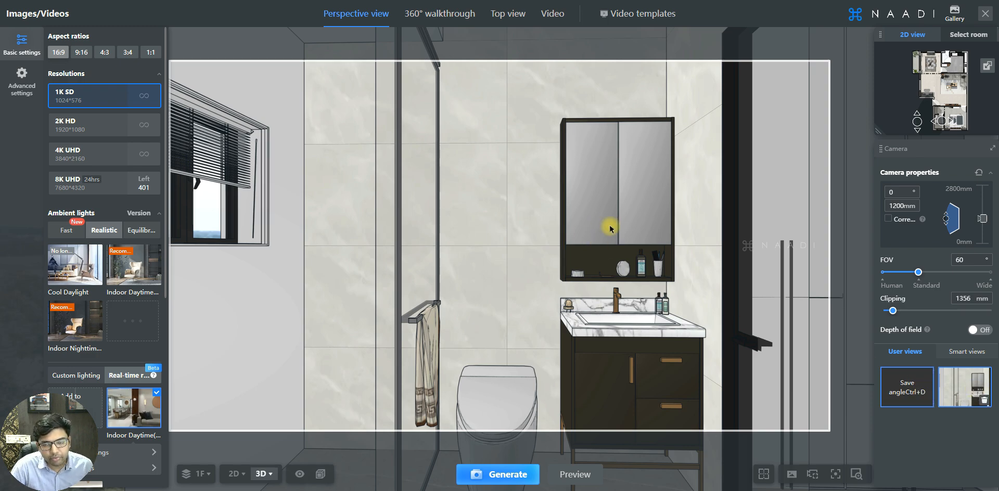
pyautogui.scroll(3, 600, 214)
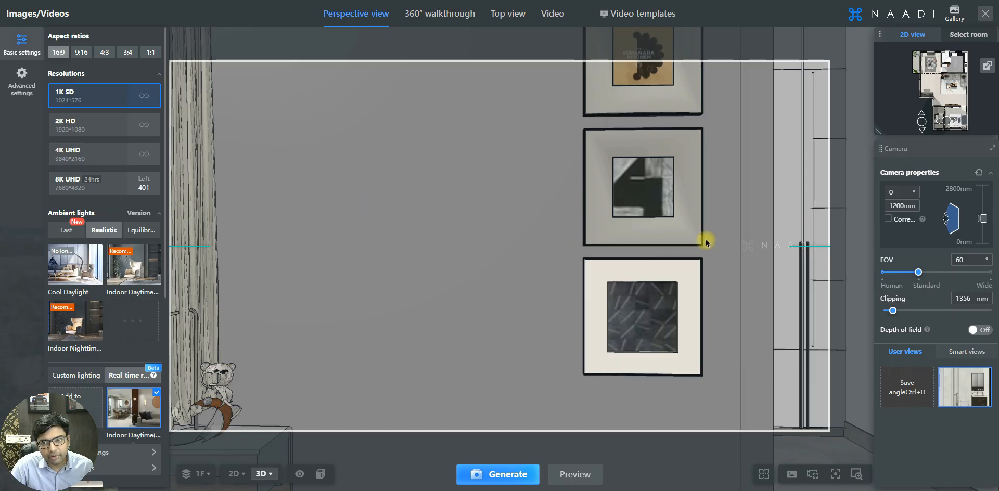
pyautogui.scroll(-2, 728, 240)
# Orbit into the bedroom, then restore the saved bathroom view from User views.
pyautogui.moveTo(535, 233); pyautogui.dragTo(521, 235)
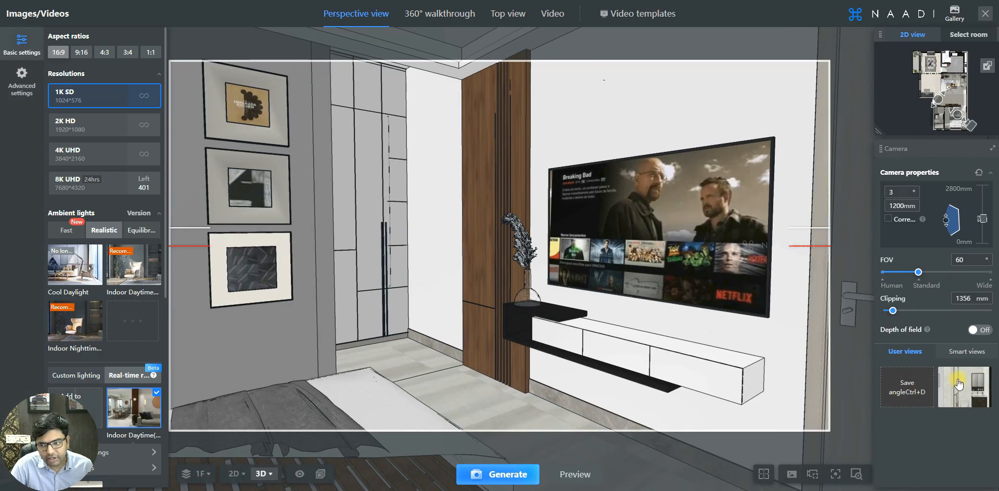
pyautogui.click(959, 384)
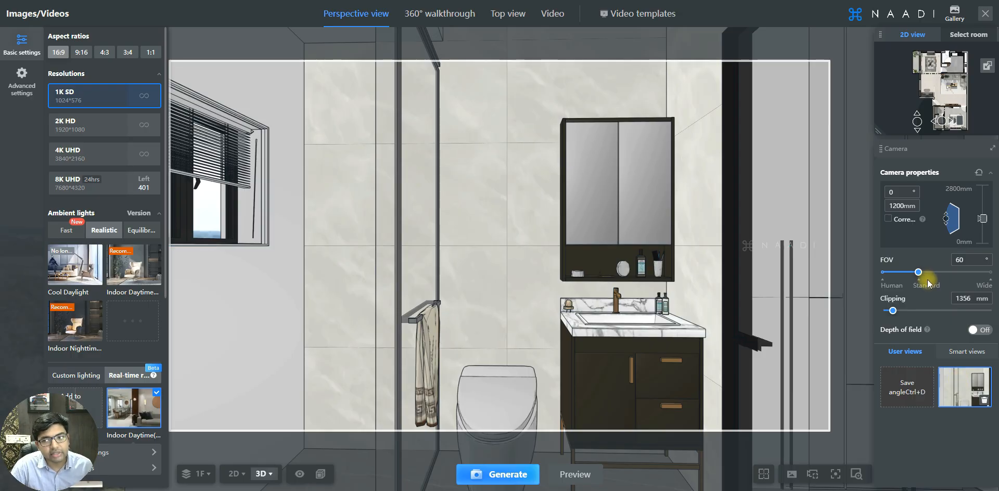
pyautogui.click(895, 205)
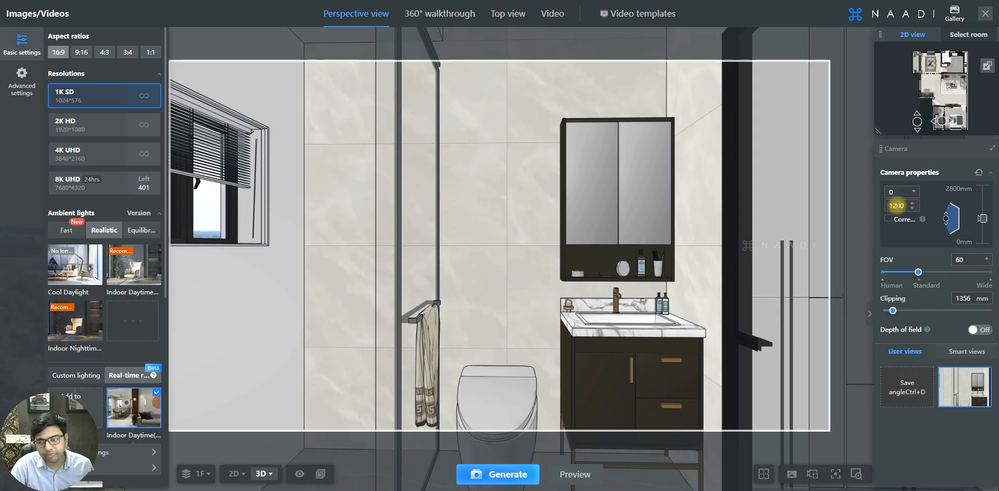
pyautogui.click(653, 241)
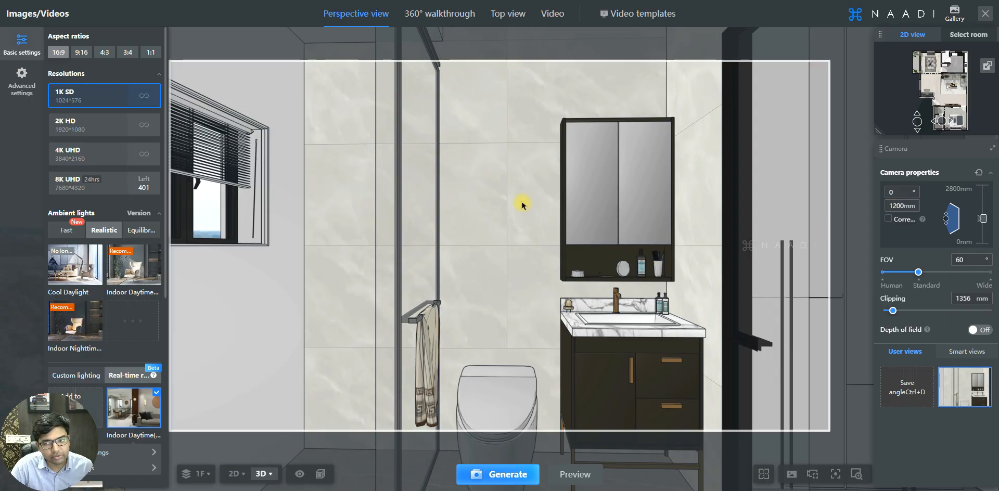
pyautogui.scroll(-5, 522, 219)
# Move the camera through the bedroom into the living room, framing sofa, dining table and windows.
pyautogui.scroll(-3, 522, 229)
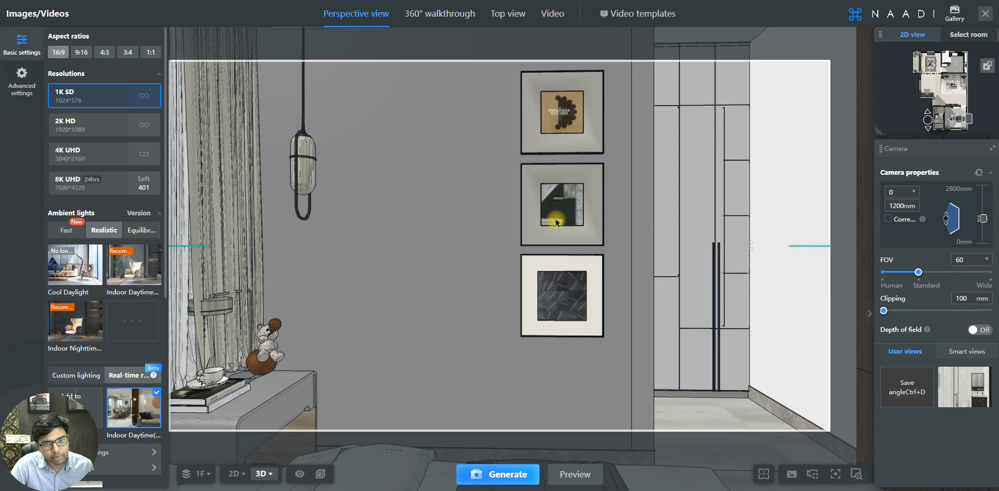
pyautogui.scroll(-3, 572, 223)
pyautogui.moveTo(573, 221); pyautogui.dragTo(578, 221)
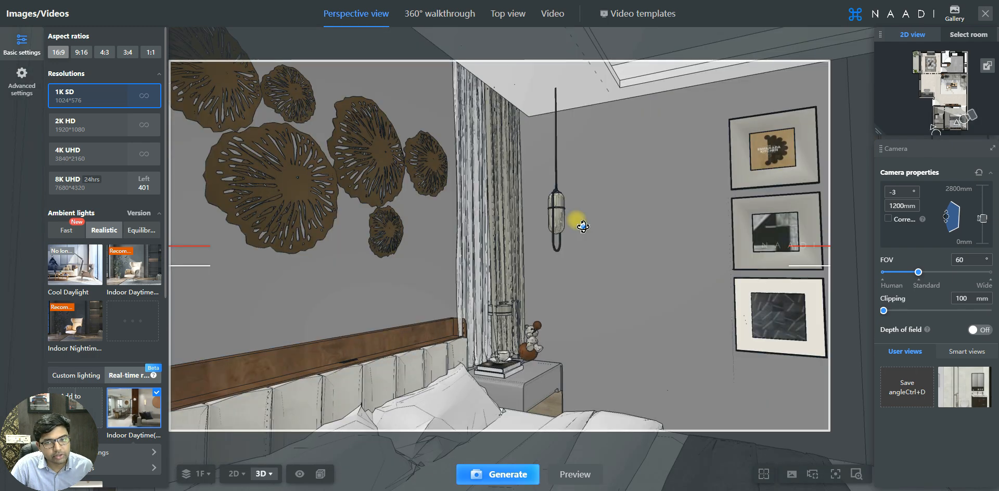
pyautogui.moveTo(592, 271); pyautogui.dragTo(606, 268)
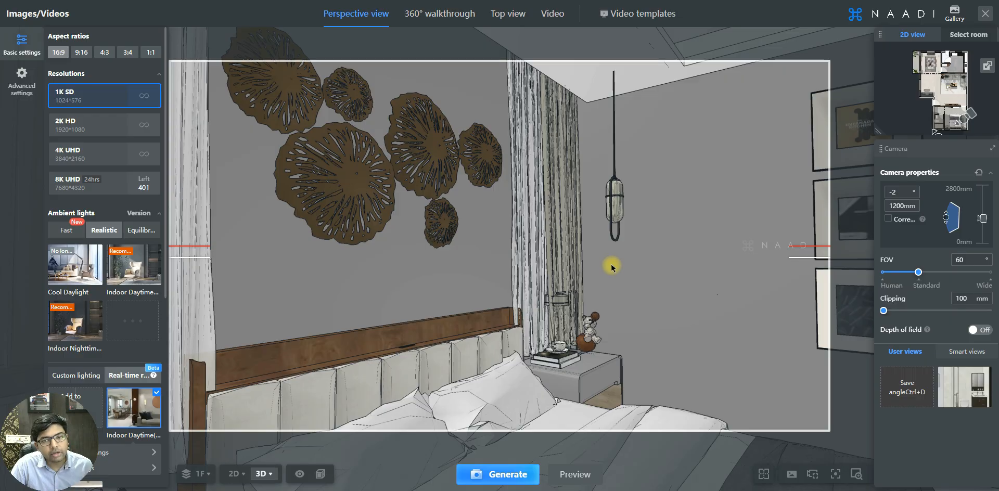
pyautogui.moveTo(618, 271); pyautogui.dragTo(660, 268)
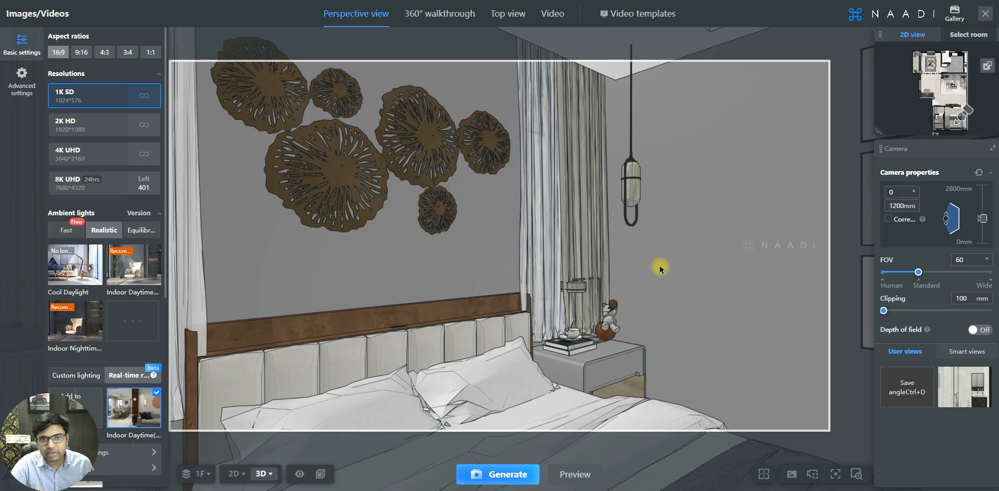
pyautogui.moveTo(660, 270); pyautogui.dragTo(596, 284)
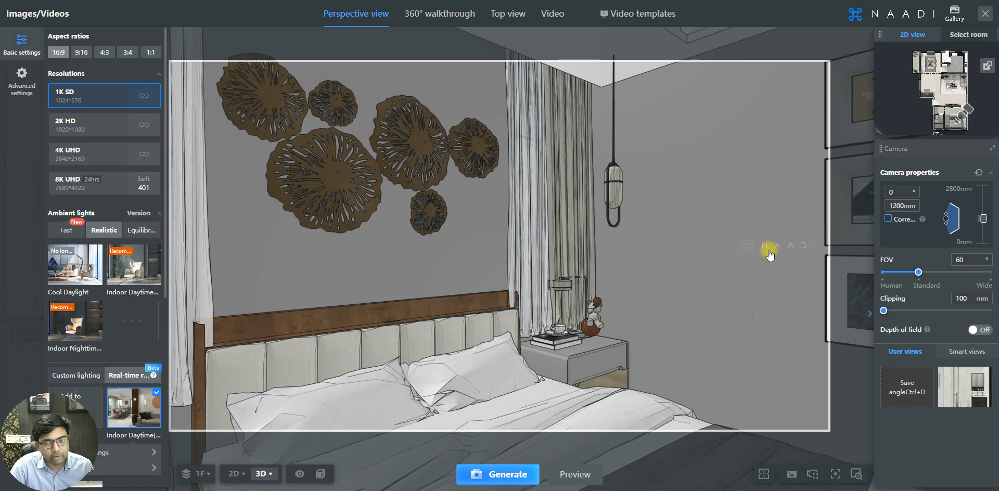
pyautogui.moveTo(649, 264); pyautogui.dragTo(644, 297)
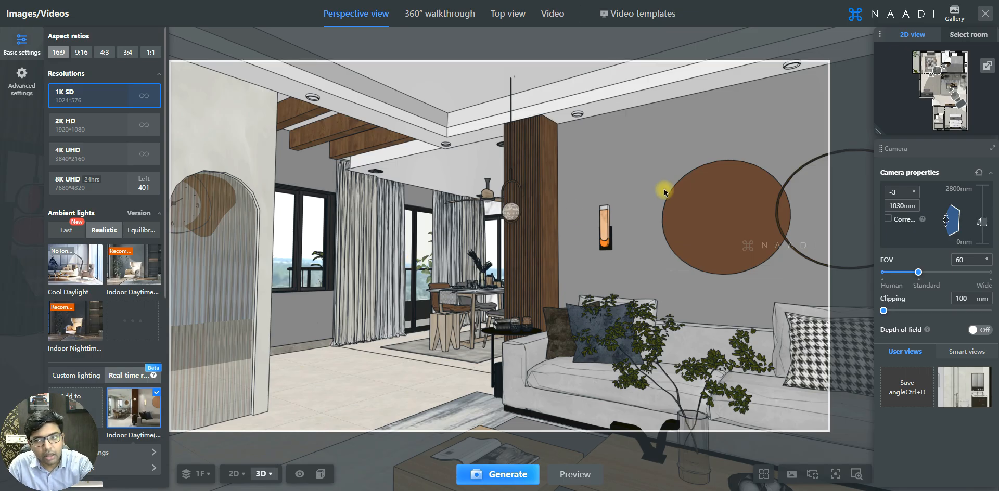
# Toggle vertical perspective correction on and off to compare the straightened view.
pyautogui.click(888, 219)
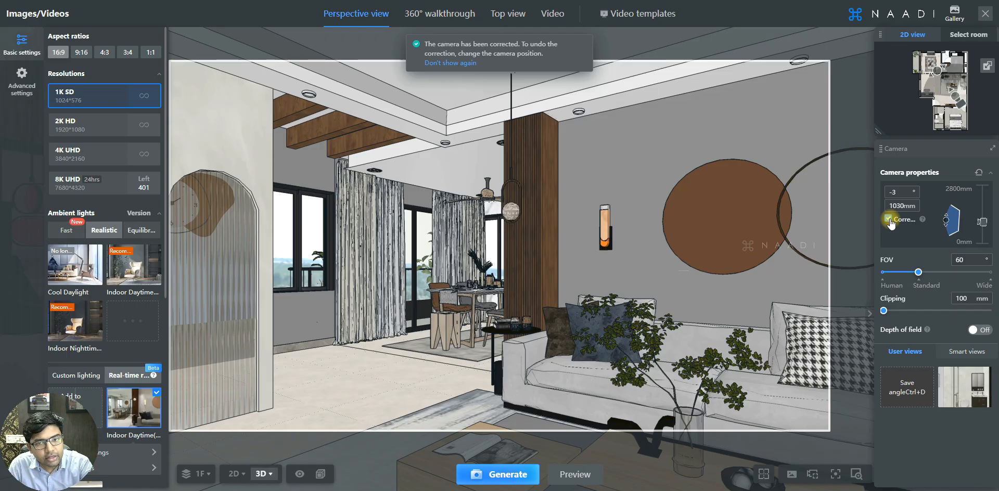
pyautogui.click(888, 219)
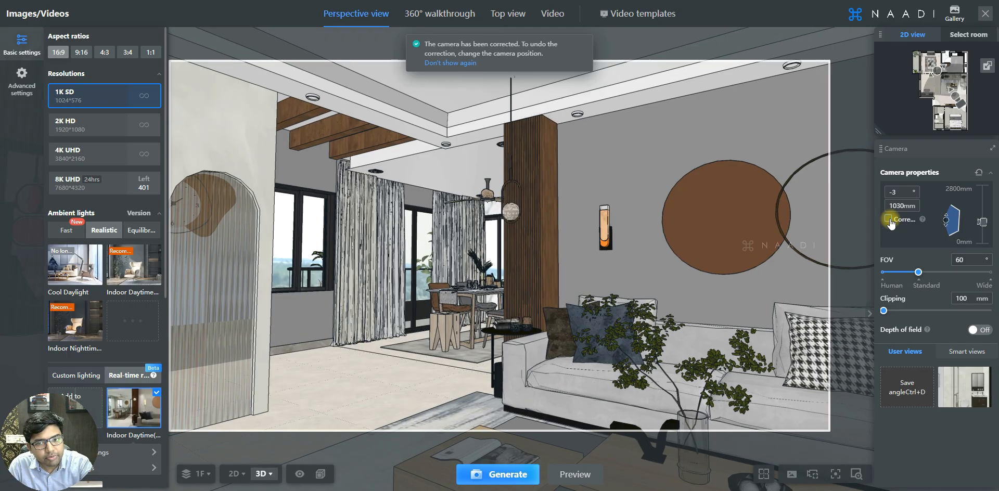
pyautogui.click(889, 219)
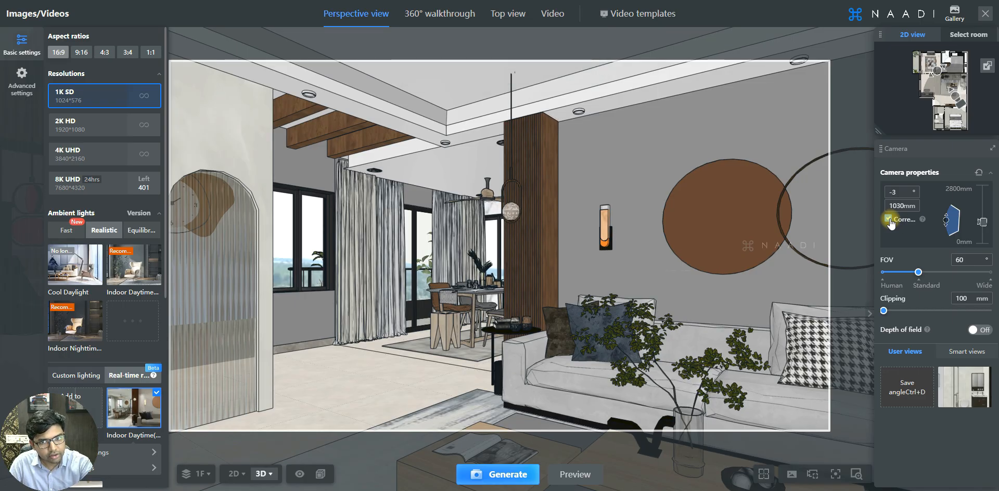
pyautogui.click(888, 219)
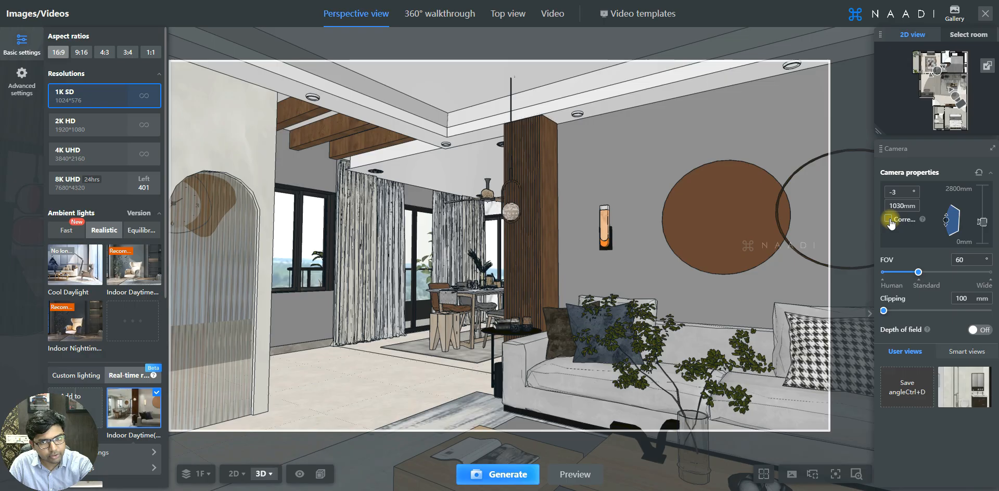
pyautogui.click(889, 219)
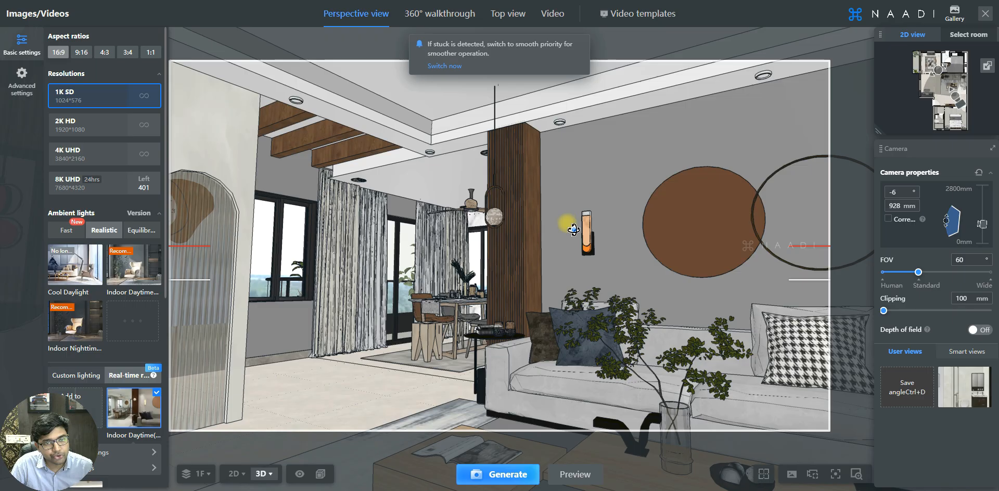
# Tilt the camera toward the ceiling and compare the view with and without correction.
pyautogui.moveTo(571, 227); pyautogui.dragTo(572, 234)
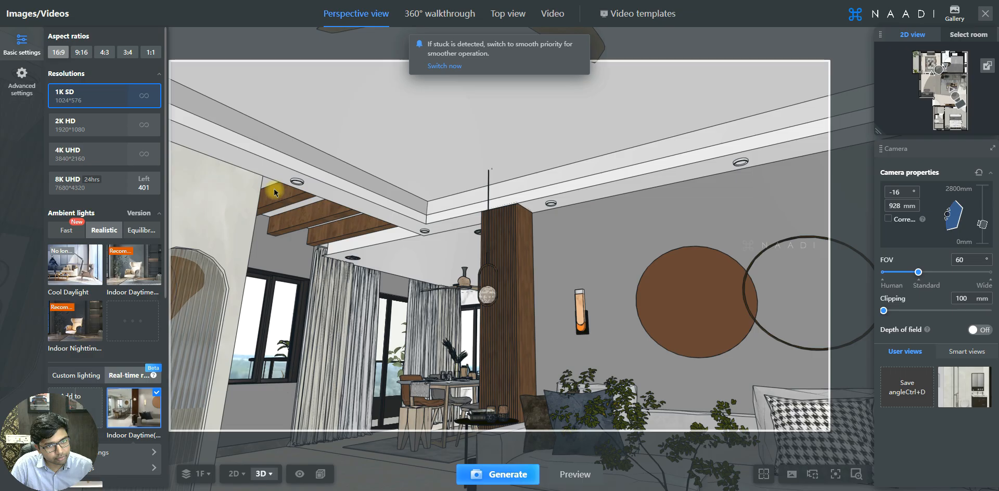
pyautogui.click(888, 219)
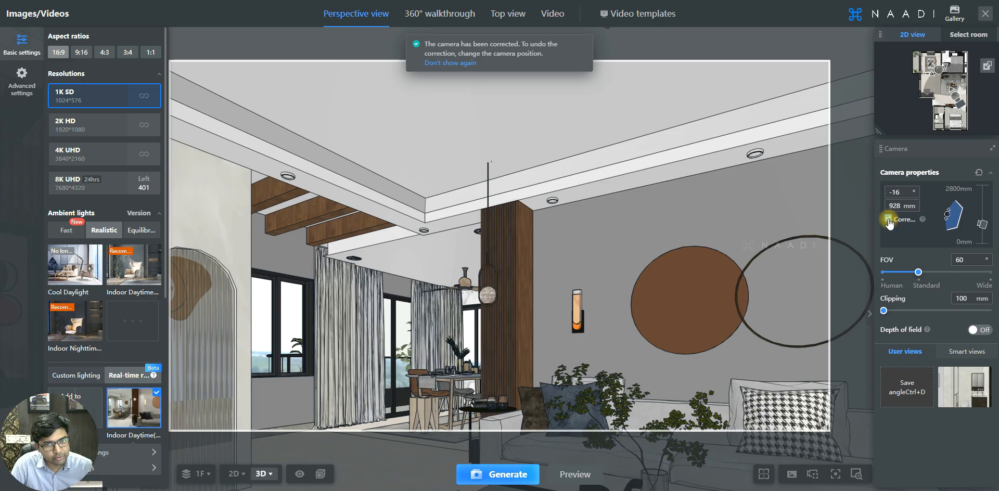
pyautogui.click(888, 219)
pyautogui.click(888, 219)
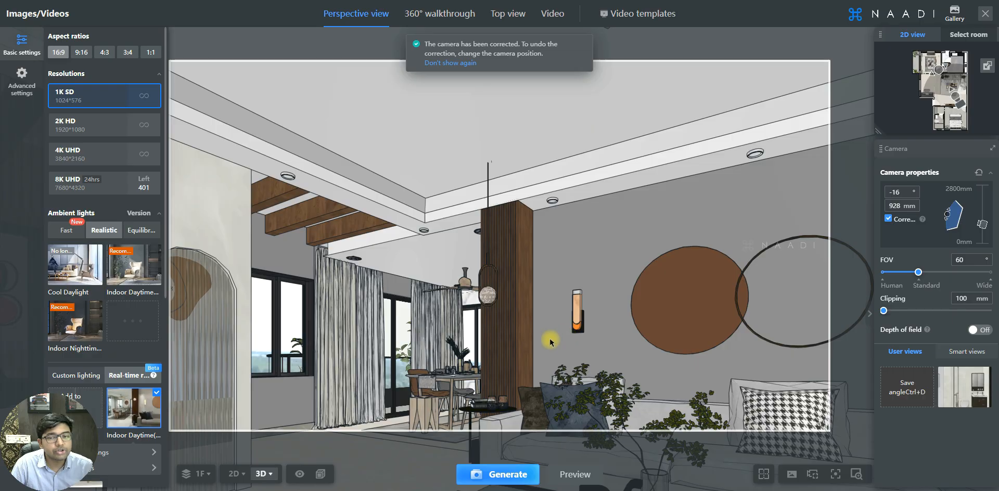
# Level the camera to 0° pitch with vertical correction kept on.
pyautogui.moveTo(543, 355); pyautogui.dragTo(549, 318)
pyautogui.click(886, 219)
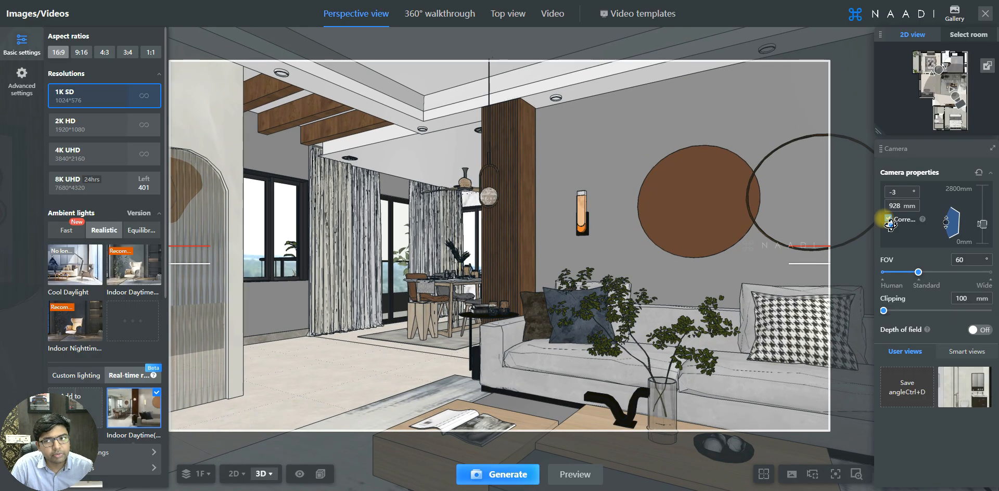
pyautogui.click(891, 222)
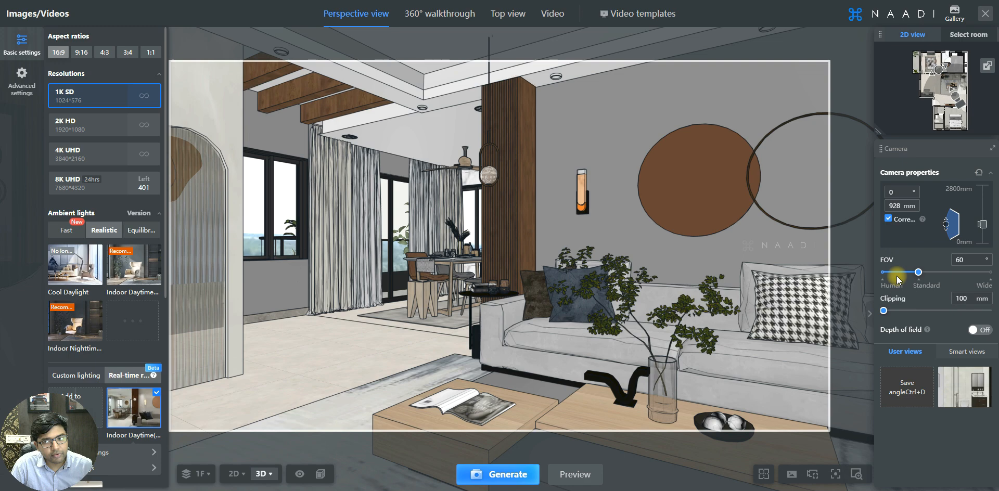
# Confirm the 928 mm camera height and save the level living-room angle under User views.
pyautogui.click(894, 206)
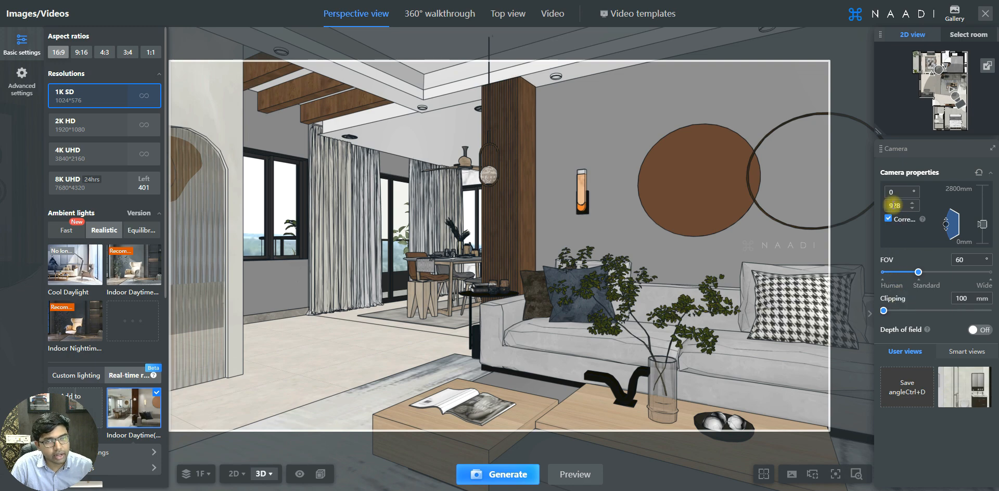
pyautogui.click(906, 392)
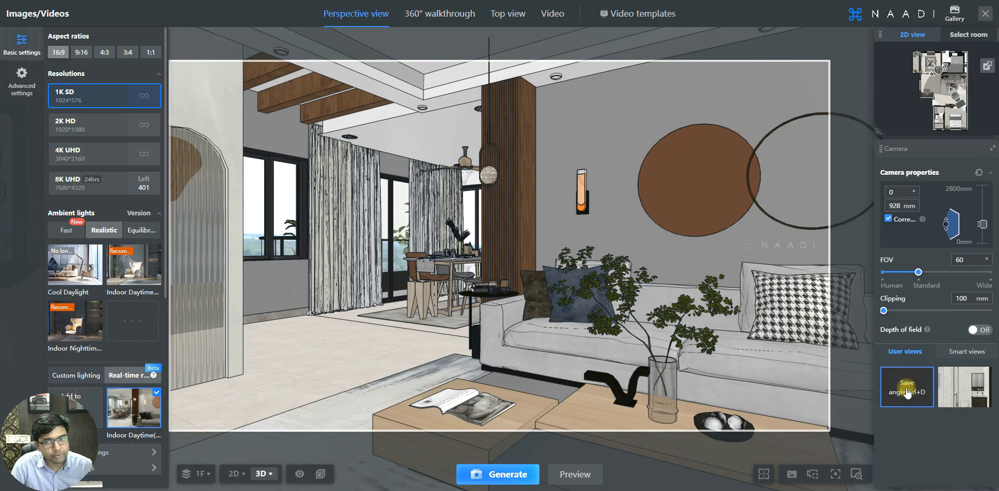
pyautogui.click(907, 393)
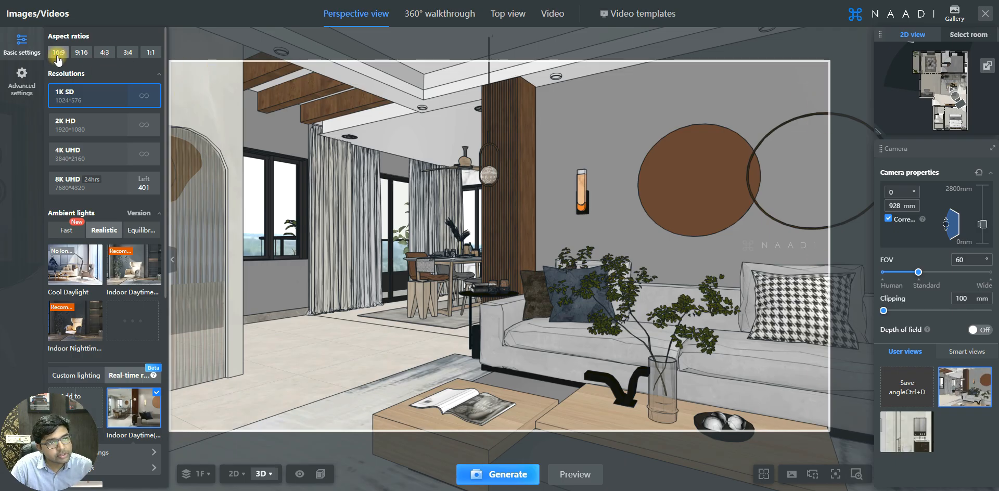
# Compare the 9:16, 4:3, 3:4, 1:1 and 16:9 frame ratios, settling on 4:3 (1024×768).
pyautogui.click(81, 52)
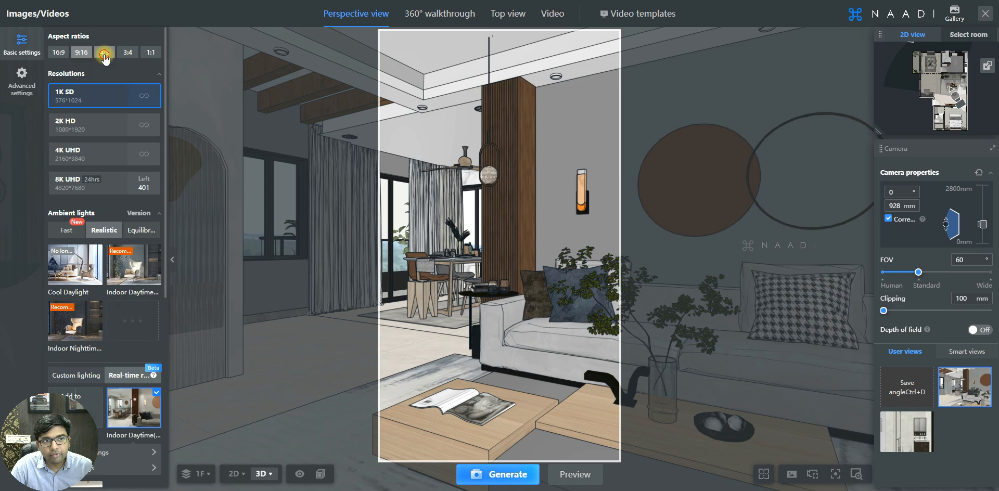
pyautogui.click(105, 52)
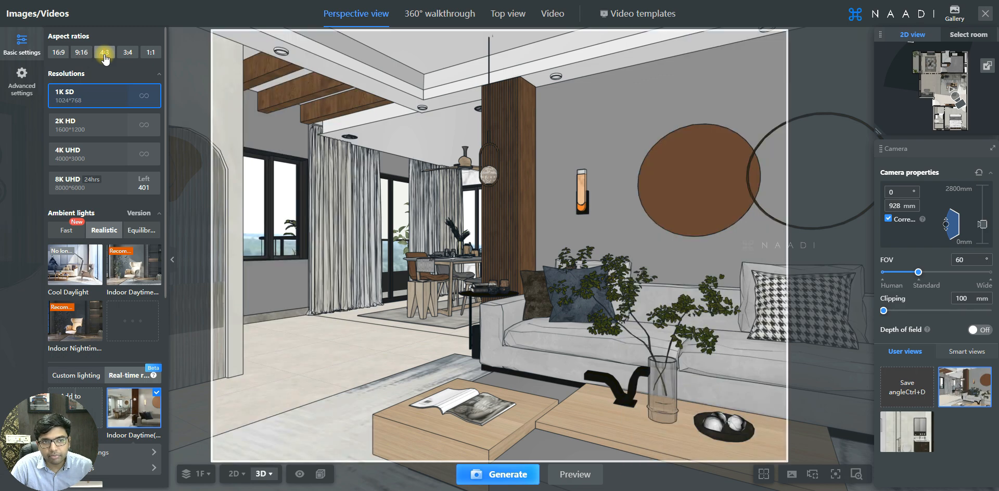
pyautogui.click(128, 53)
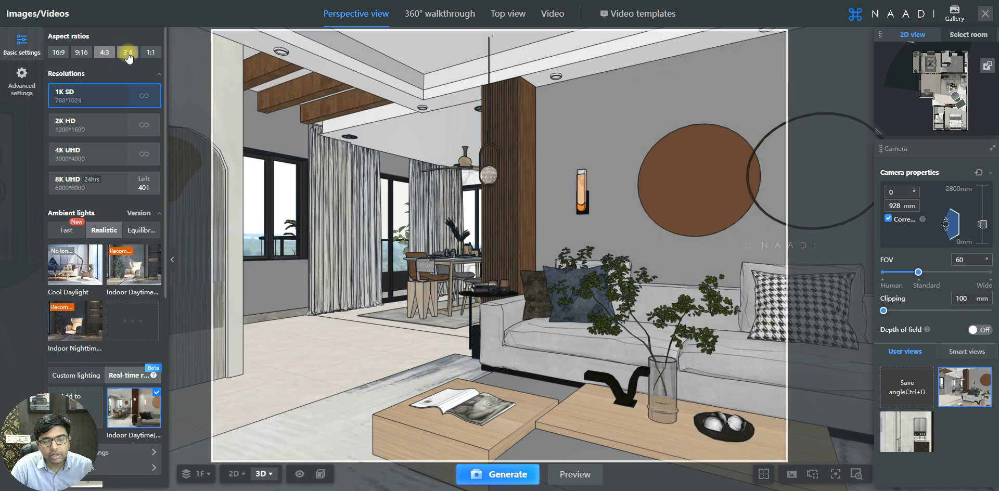
pyautogui.click(151, 53)
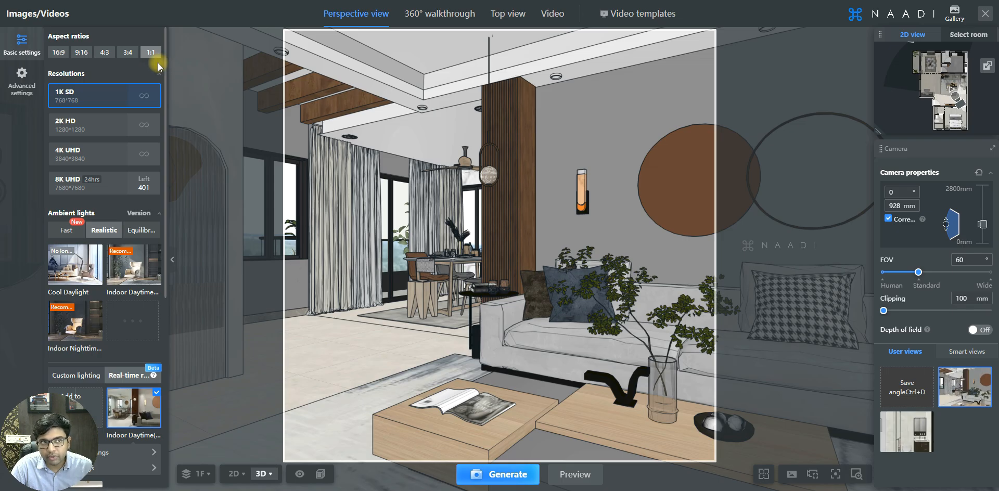
pyautogui.click(67, 52)
pyautogui.click(82, 53)
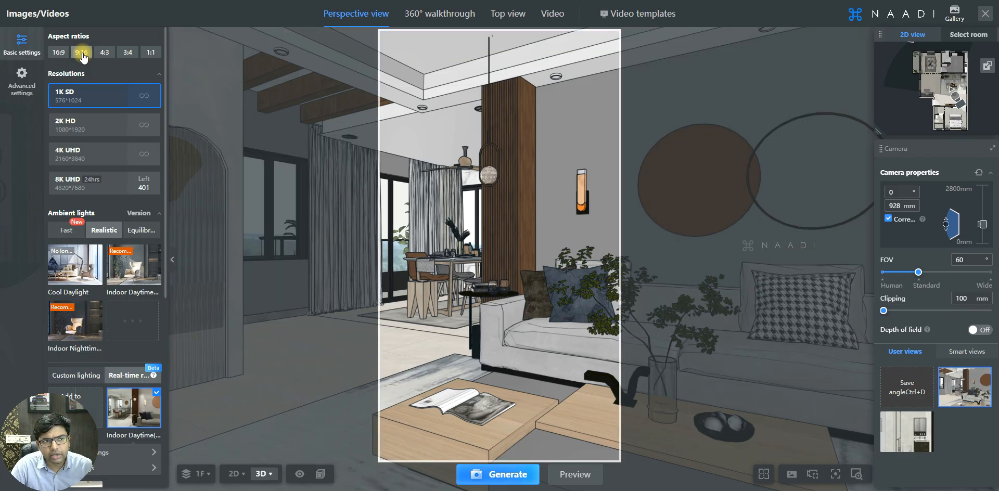
pyautogui.click(58, 53)
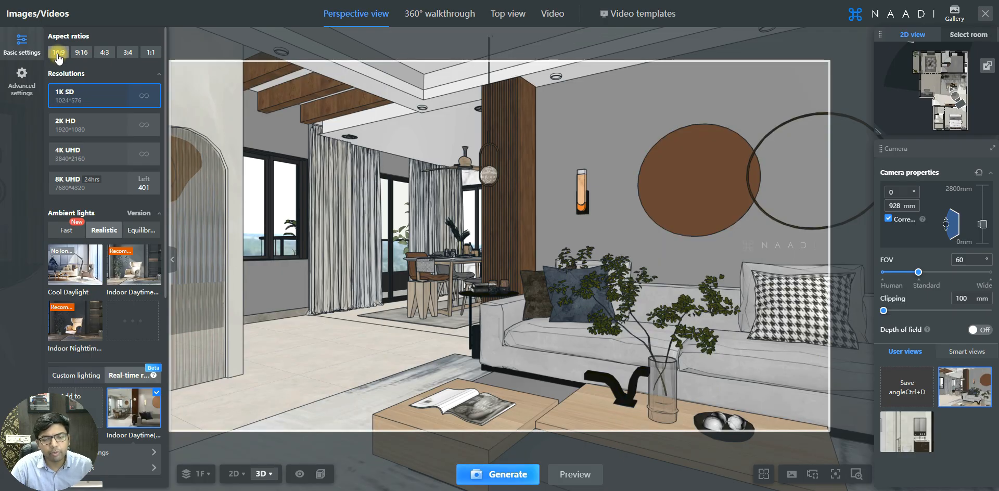
pyautogui.click(105, 52)
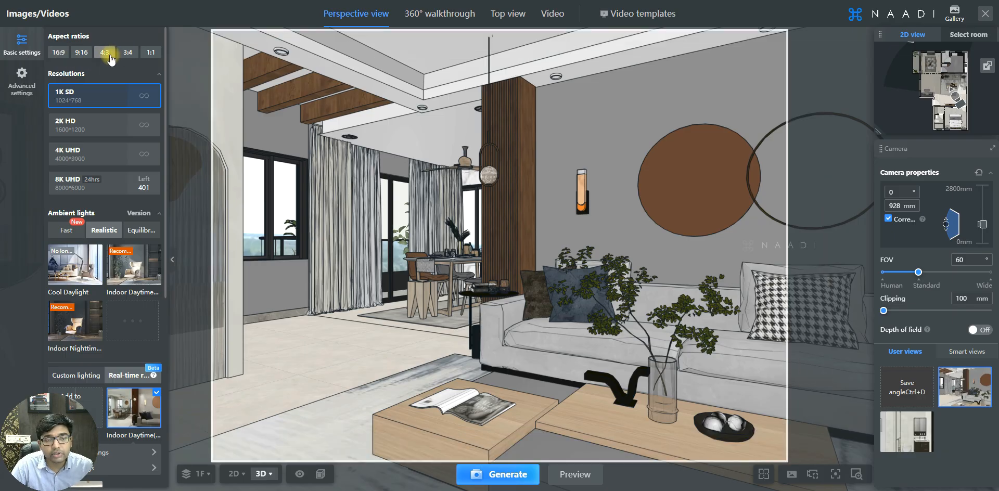
pyautogui.click(151, 53)
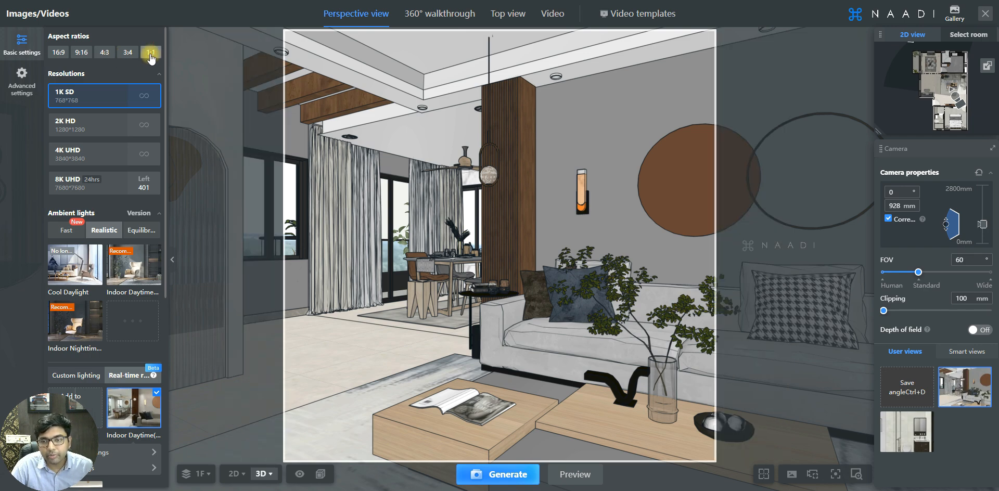
pyautogui.click(57, 53)
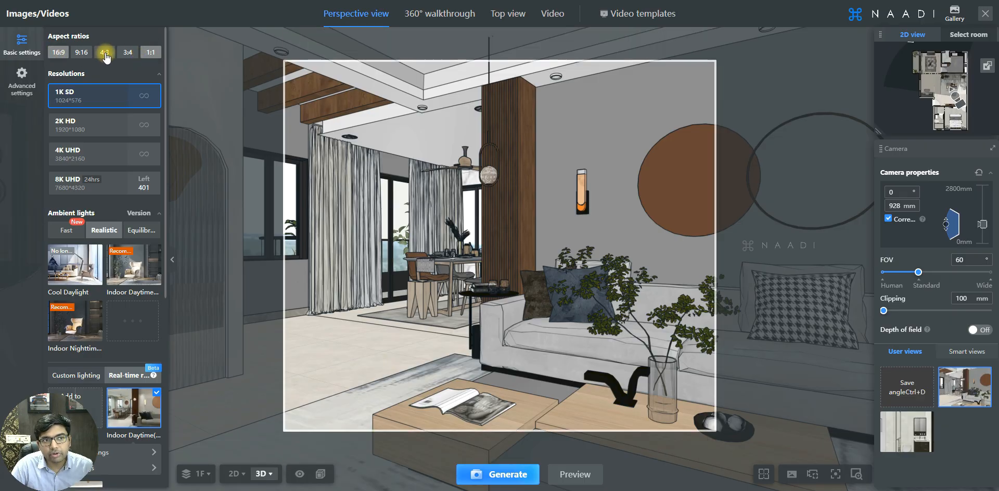
pyautogui.click(104, 53)
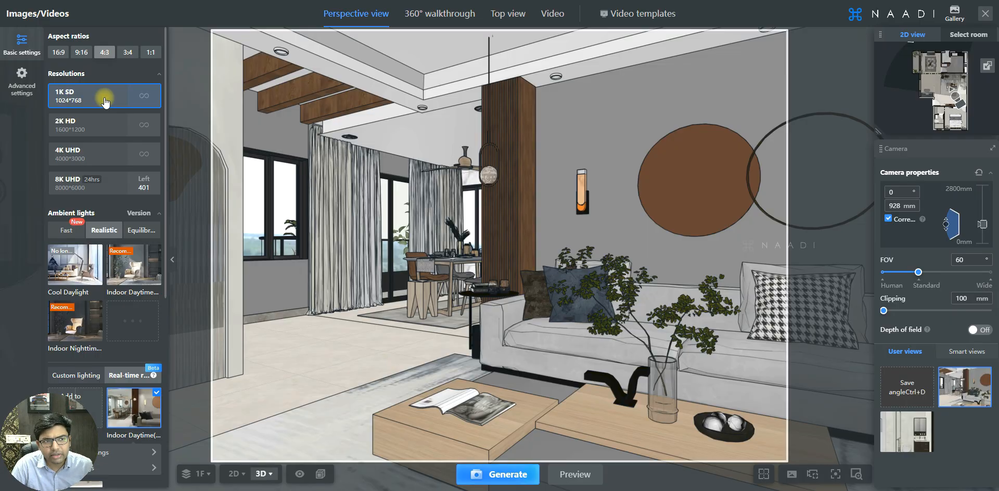
# Set the render resolution to 4K UHD (4000×3000) and pick the Indoor Daytime lighting preset.
pyautogui.click(90, 129)
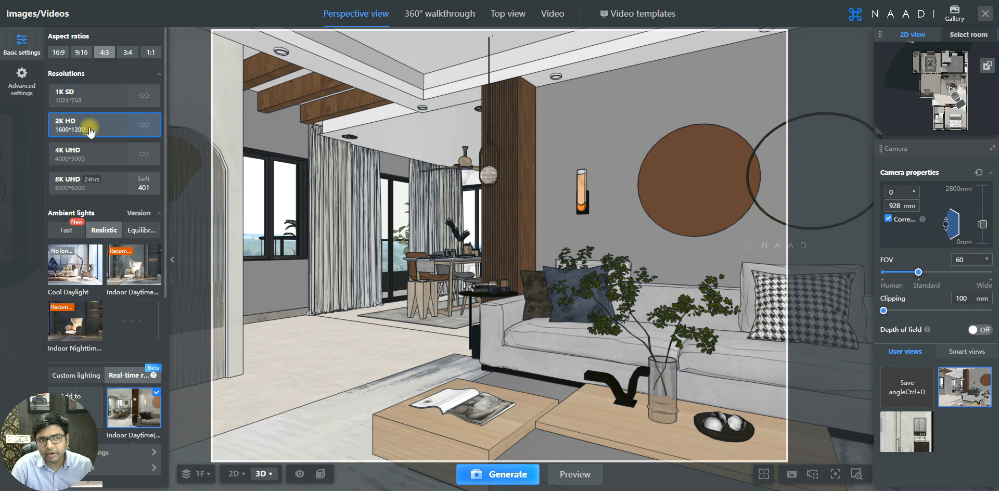
pyautogui.click(96, 157)
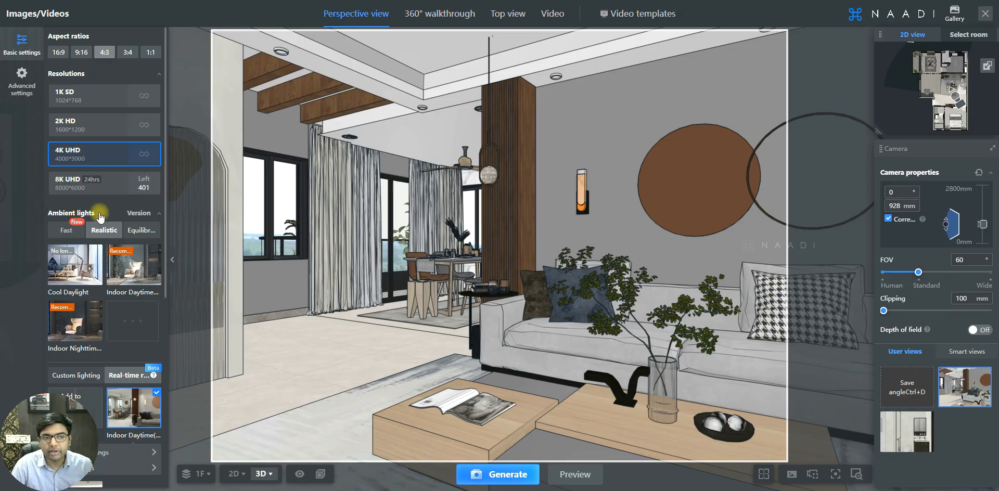
pyautogui.scroll(-1, 99, 214)
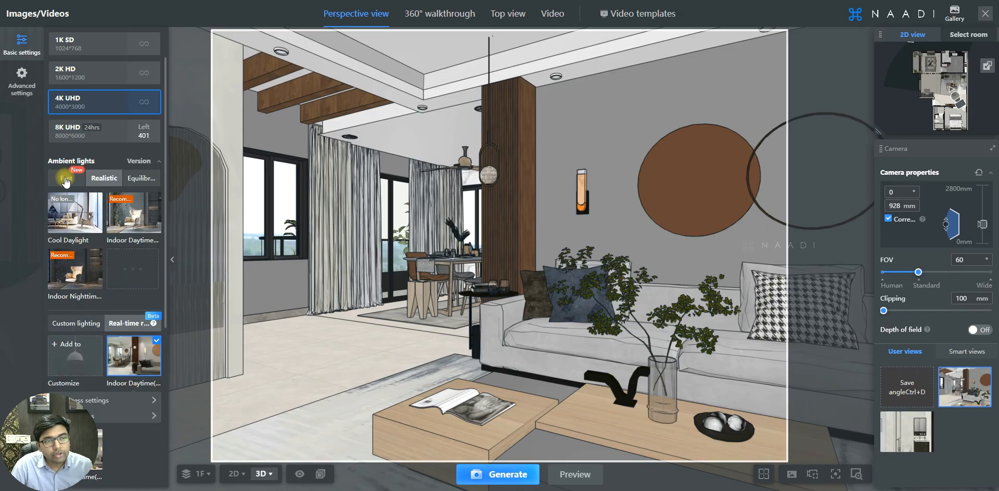
pyautogui.click(124, 222)
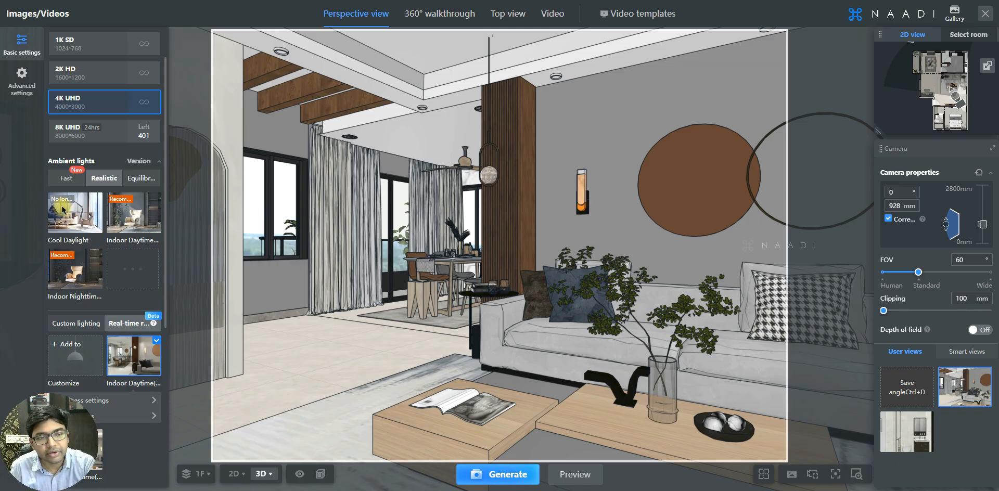
pyautogui.click(123, 219)
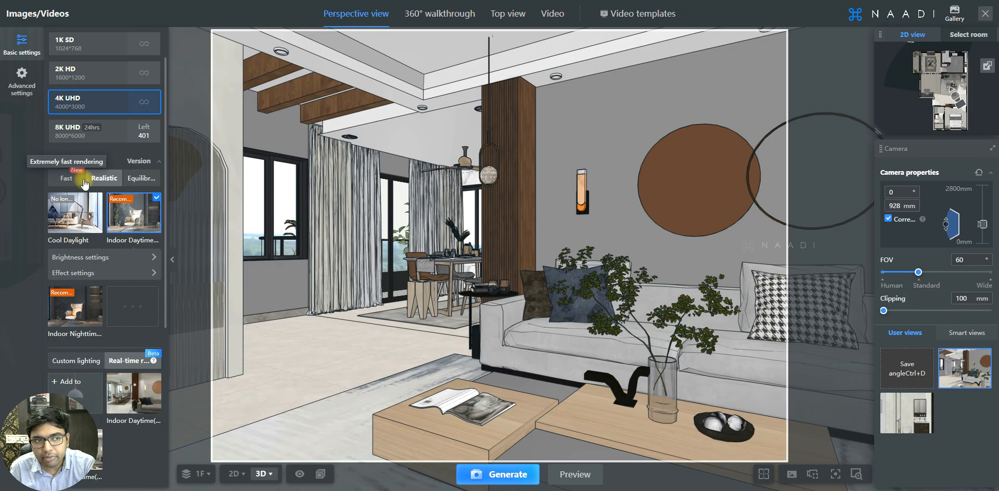
pyautogui.click(66, 180)
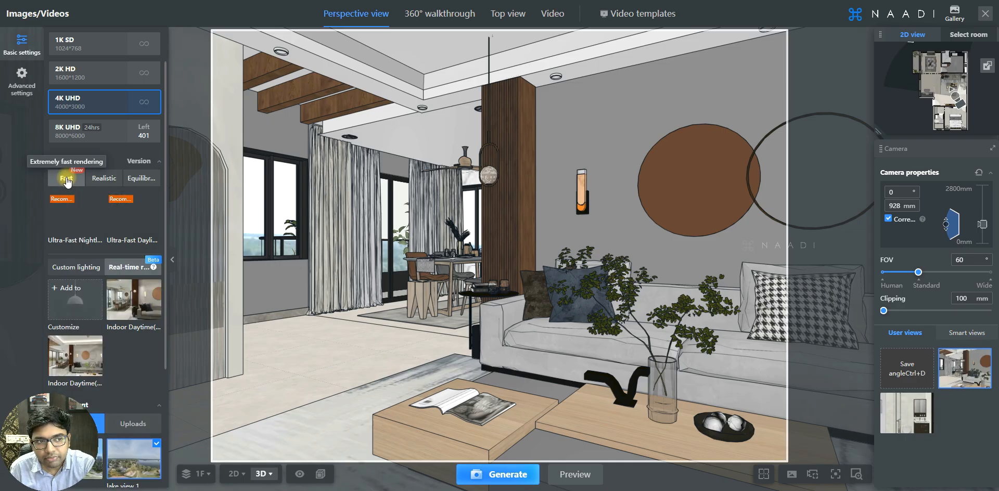
pyautogui.click(107, 180)
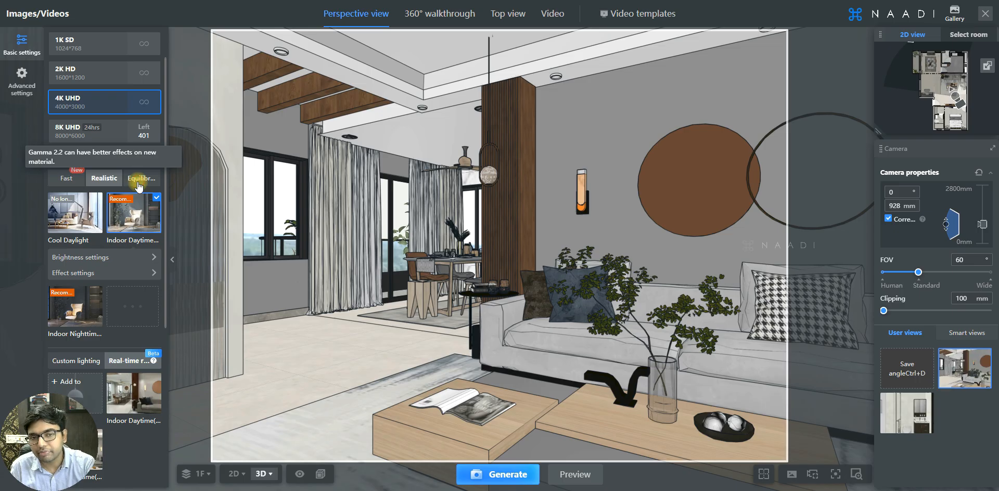
pyautogui.scroll(-2, 138, 234)
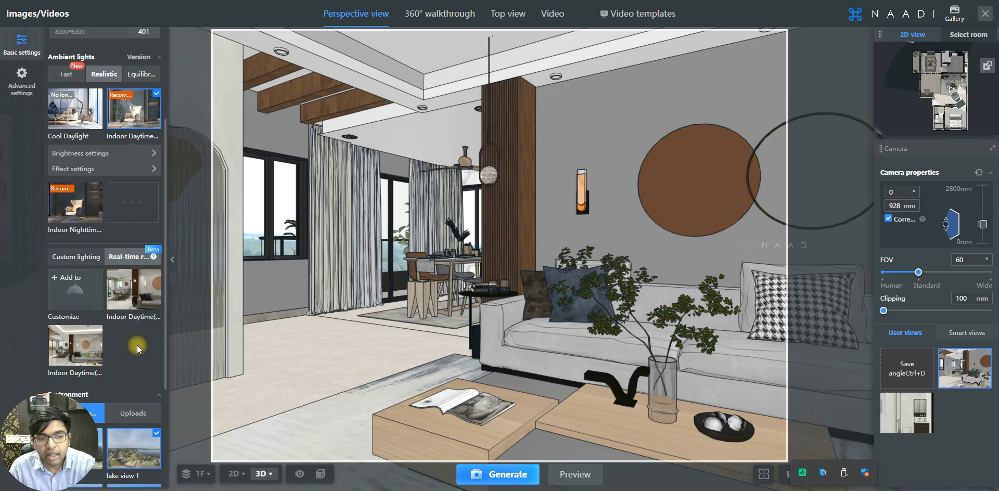
# Try City 13, then City 15 as the outdoor environment backdrop from the Environment library.
pyautogui.scroll(-3, 136, 344)
pyautogui.moveTo(87, 272)
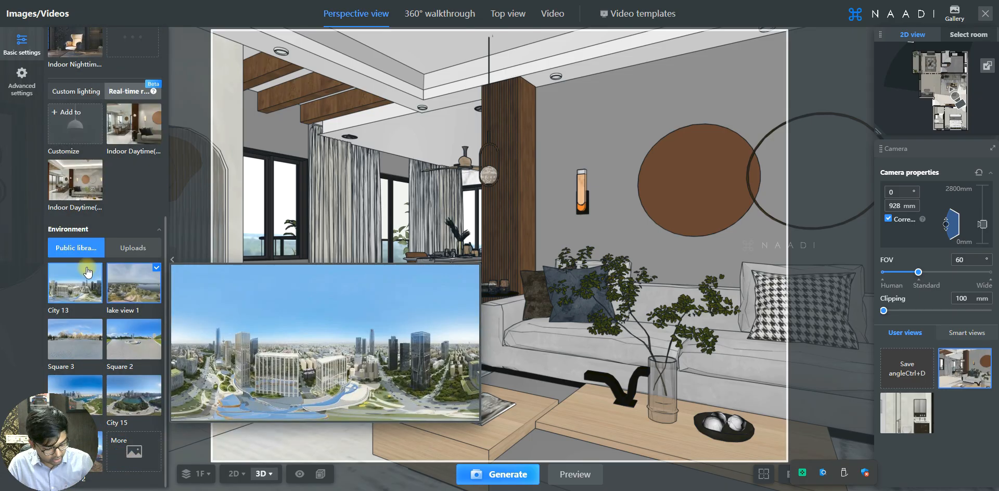
pyautogui.moveTo(115, 298)
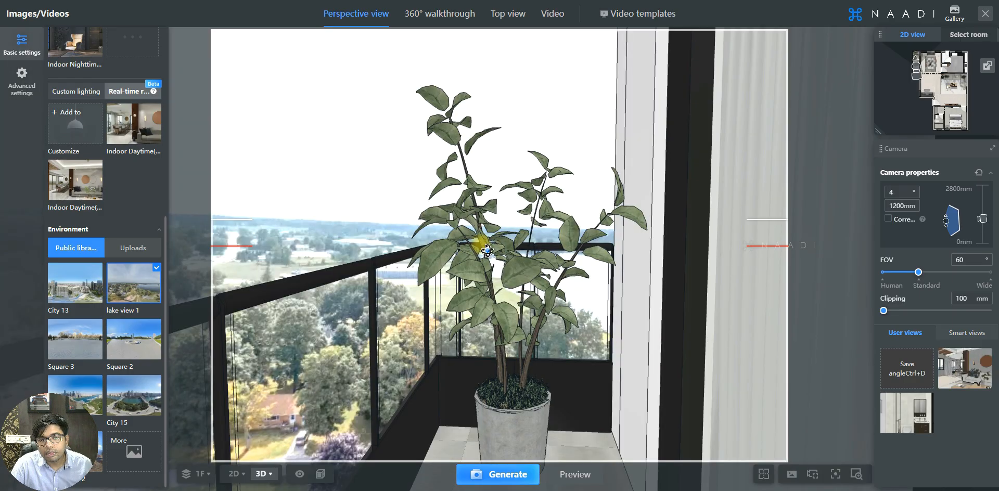
pyautogui.scroll(-3, 402, 203)
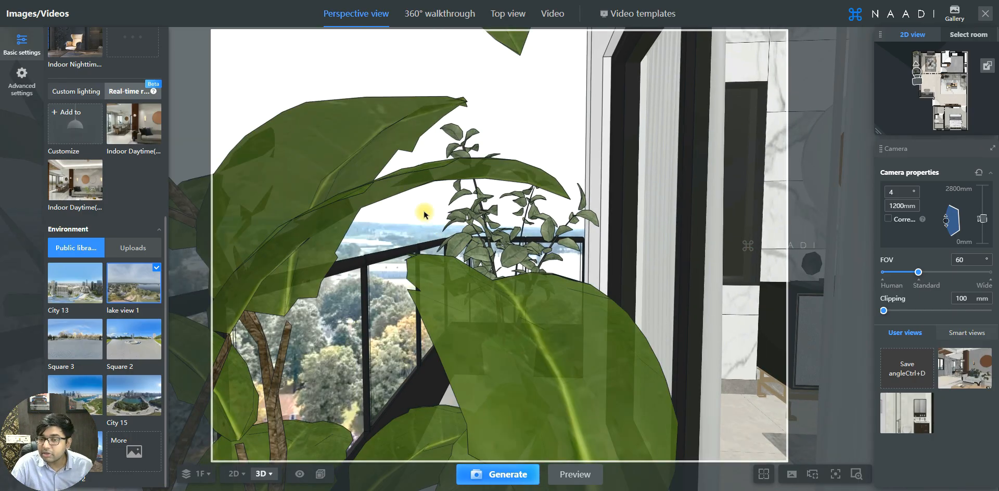
pyautogui.scroll(-2, 424, 214)
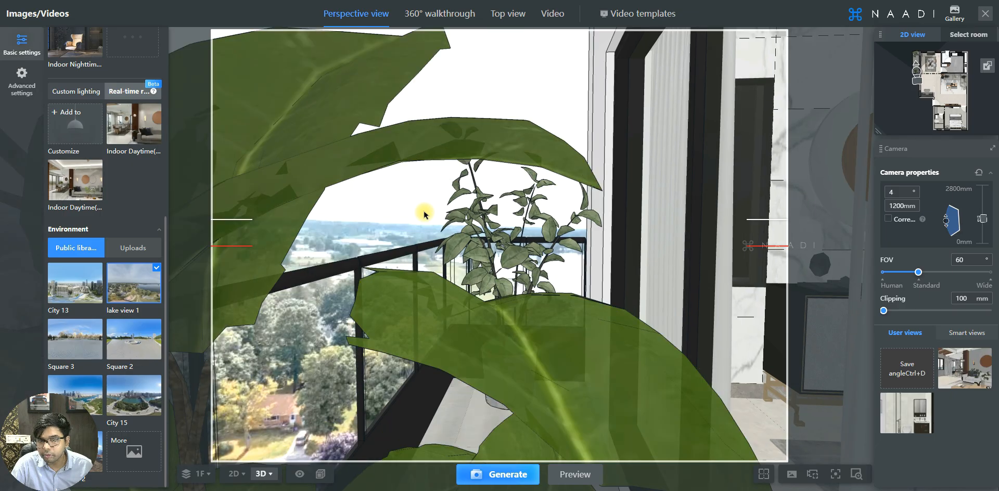
pyautogui.scroll(3, 424, 215)
pyautogui.click(87, 290)
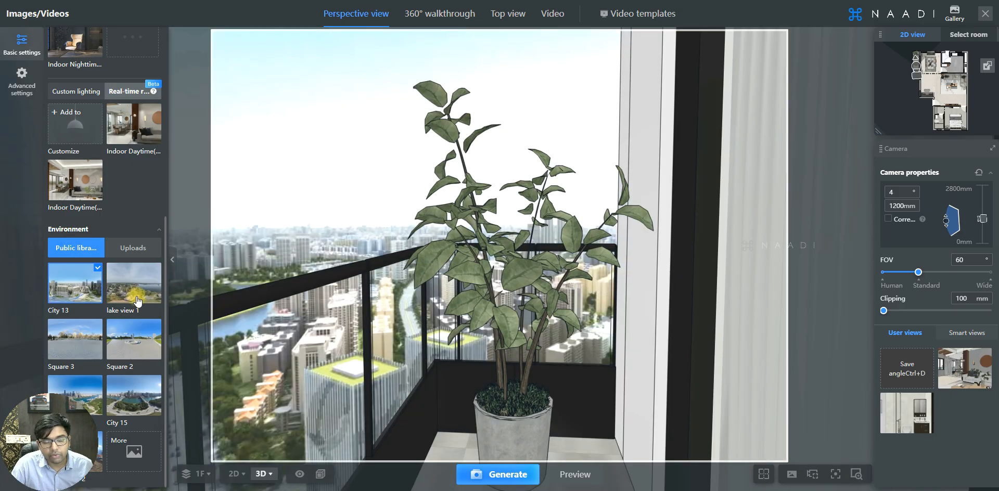
pyautogui.click(130, 397)
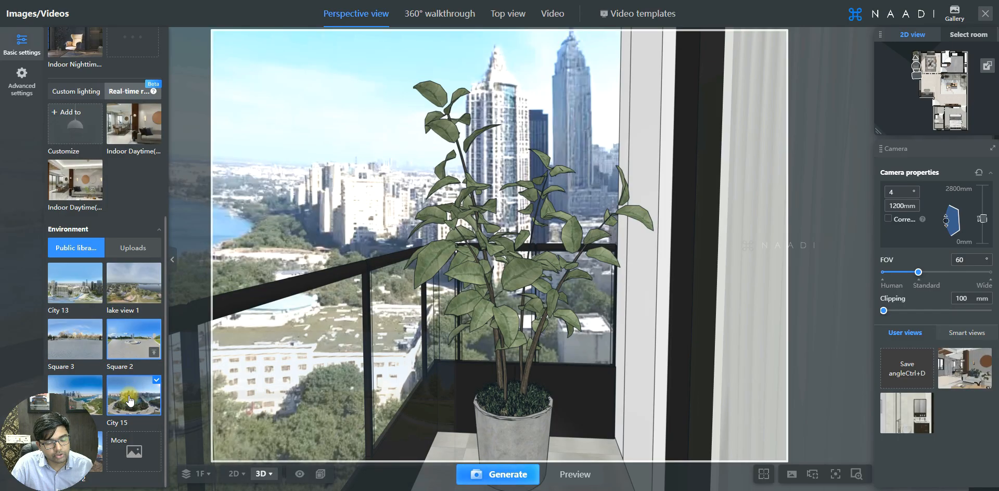
pyautogui.moveTo(129, 397)
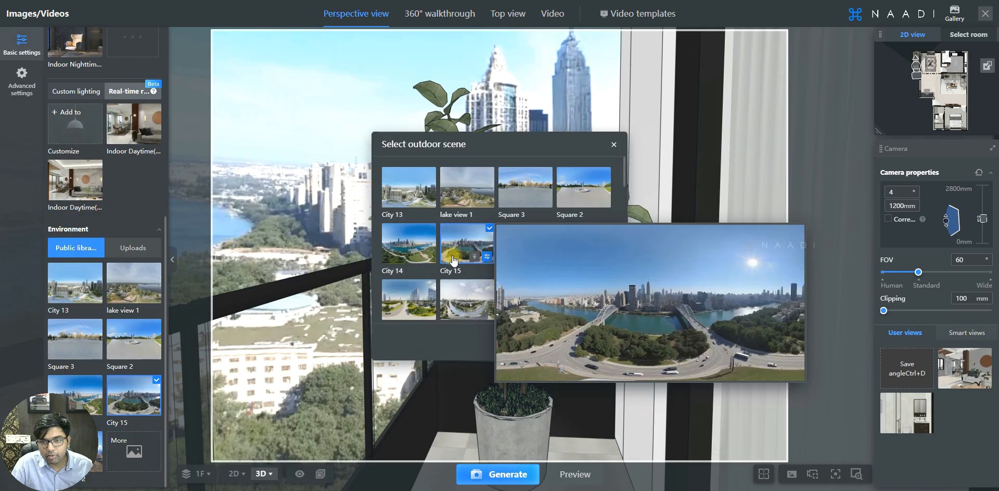
# Browse the outdoor scene grid, trying Street View 8 and Street View 4.
pyautogui.scroll(-4, 453, 260)
pyautogui.scroll(-5, 453, 260)
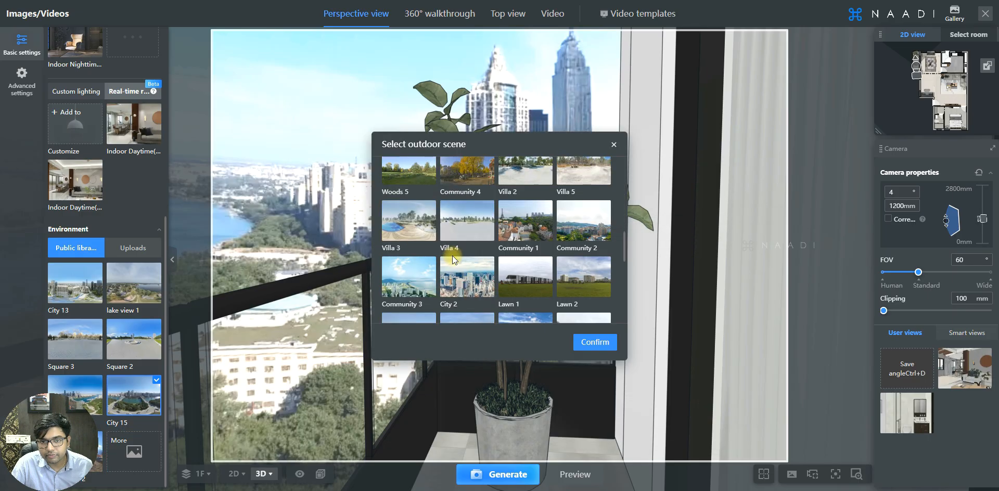
pyautogui.scroll(-3, 453, 260)
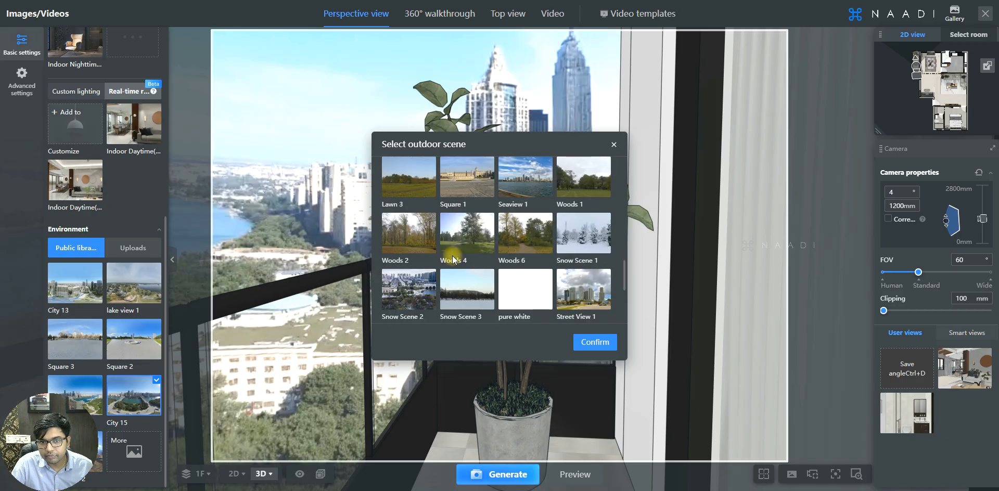
pyautogui.moveTo(453, 259)
pyautogui.scroll(-3, 453, 258)
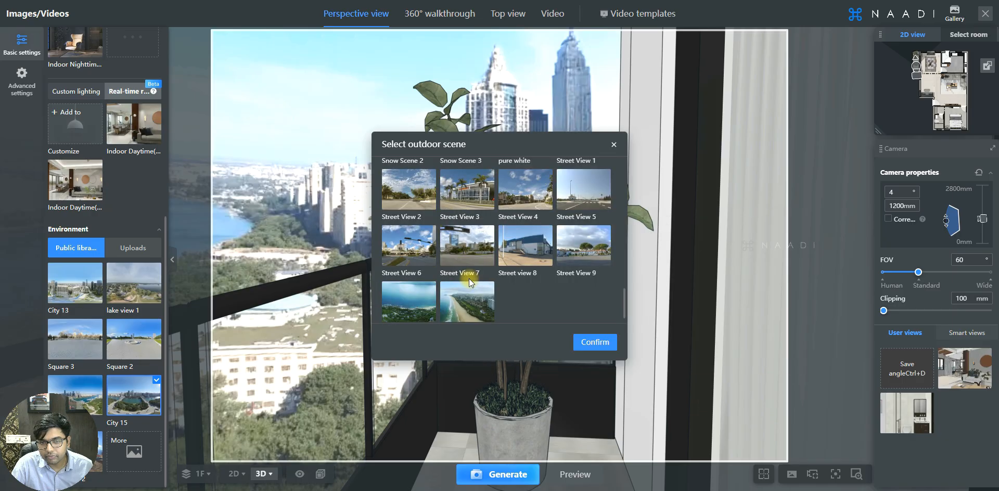
pyautogui.moveTo(425, 301)
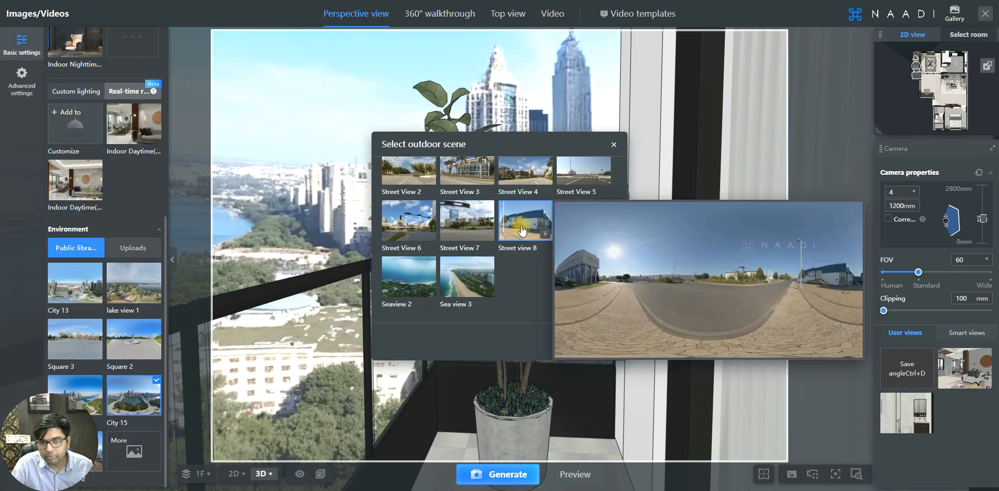
pyautogui.click(522, 230)
pyautogui.click(517, 172)
# Select City 2 as the outdoor scene and confirm it.
pyautogui.moveTo(517, 211)
pyautogui.scroll(4, 516, 213)
pyautogui.click(464, 210)
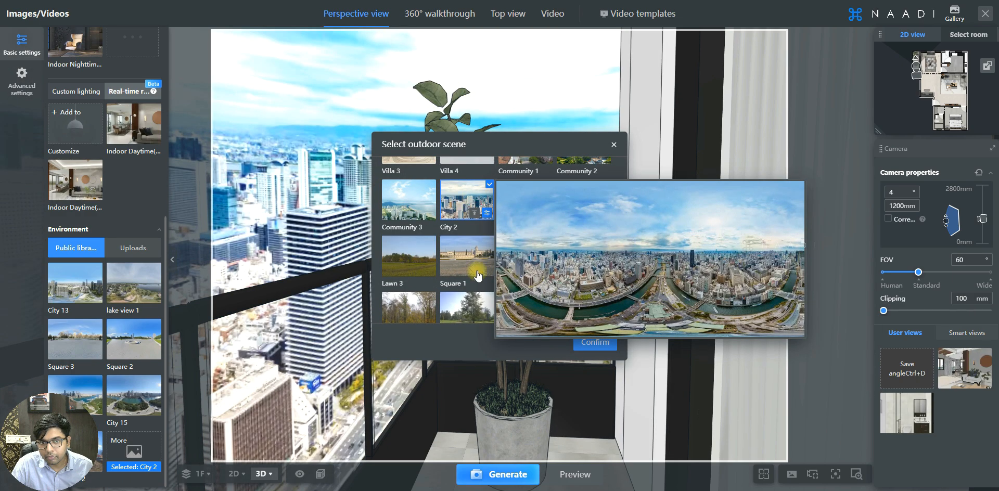
pyautogui.moveTo(436, 223)
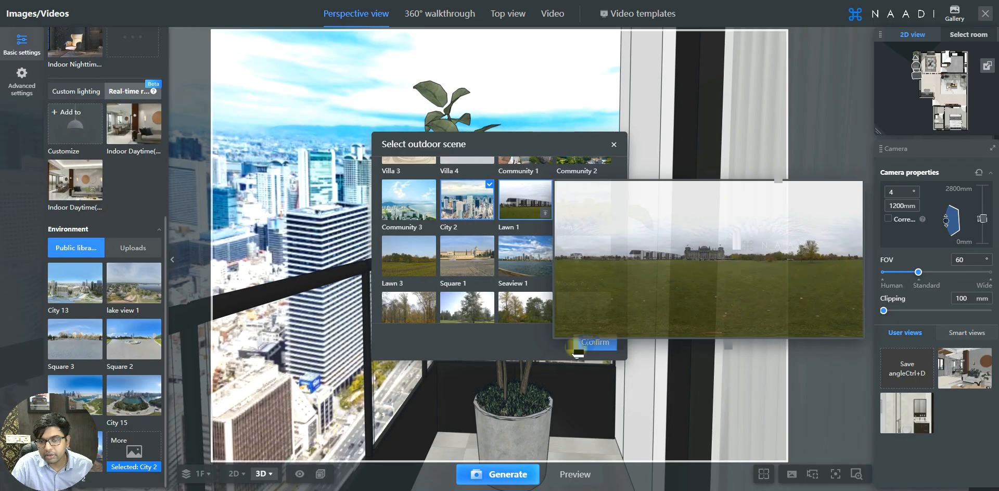
pyautogui.click(594, 344)
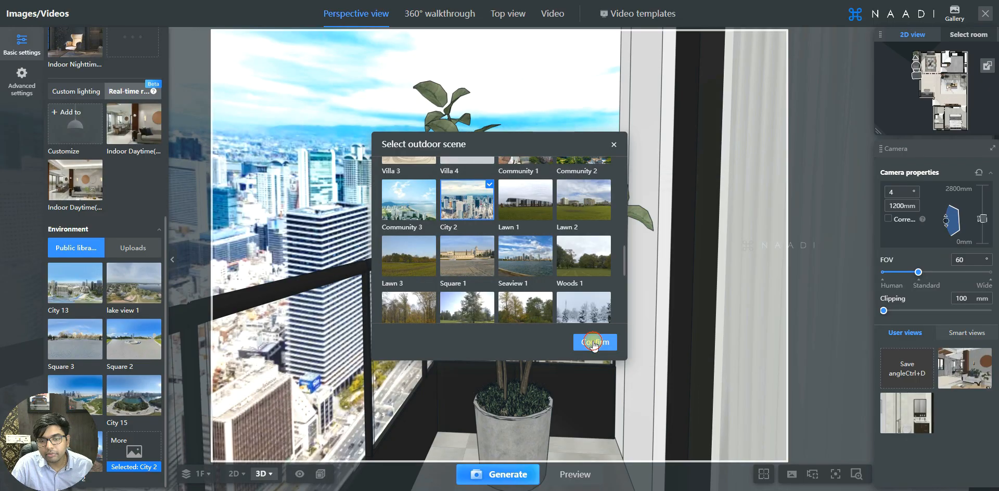
pyautogui.press('d')
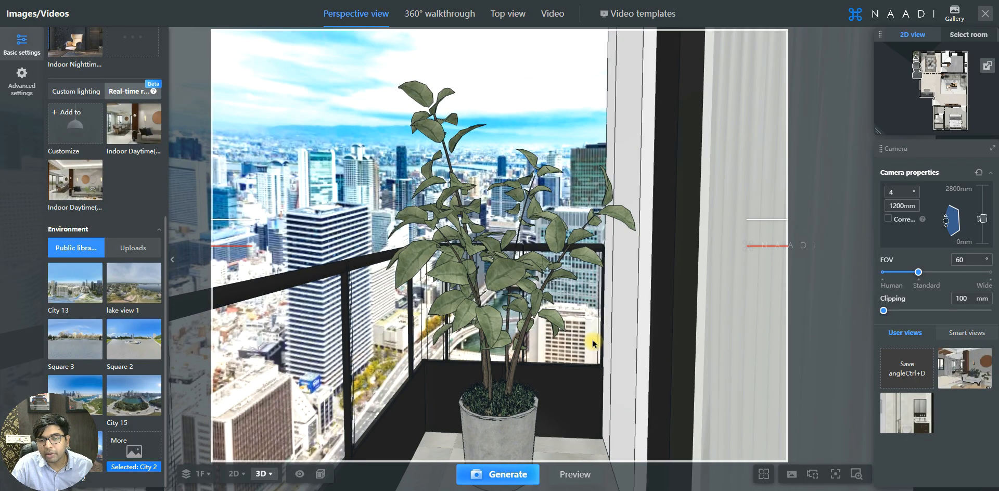
# Shift the camera toward the dining area and enable Render complex materials and Specular reflection.
pyautogui.press('d')
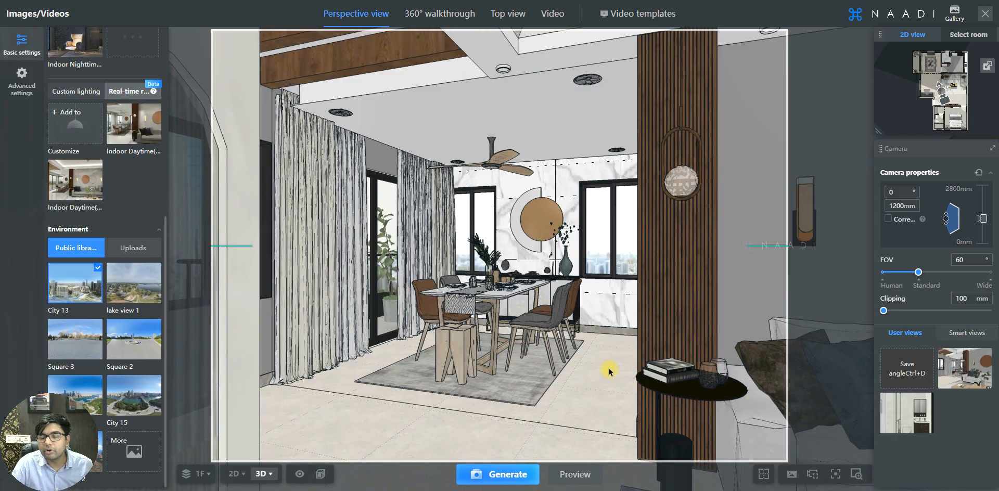
pyautogui.press('d')
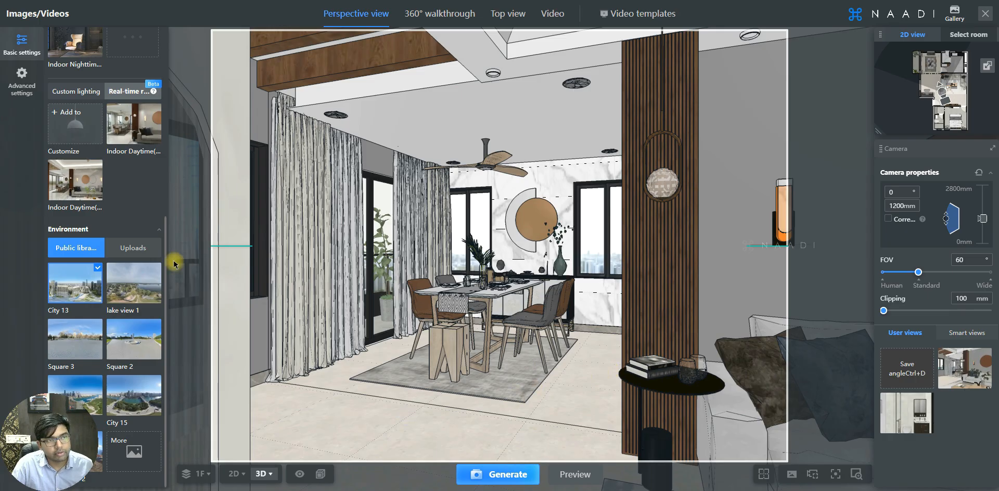
pyautogui.click(21, 79)
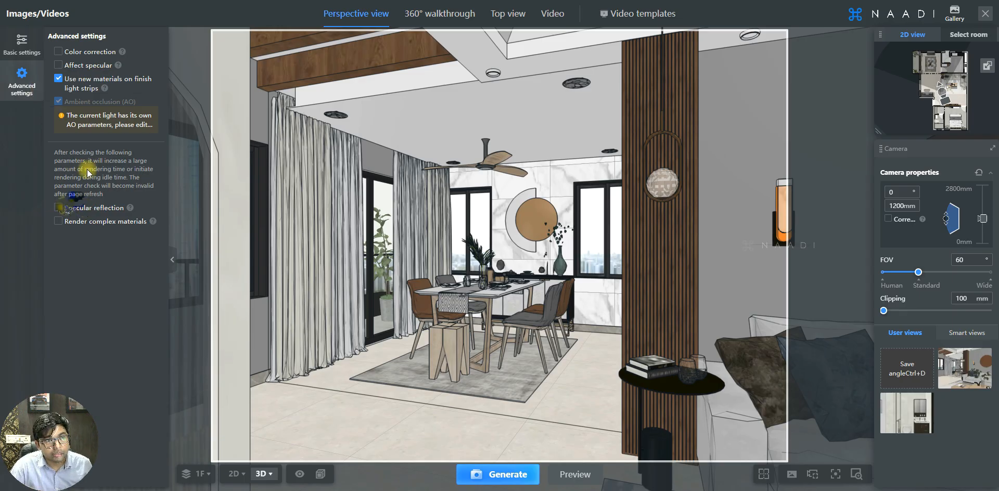
pyautogui.click(57, 221)
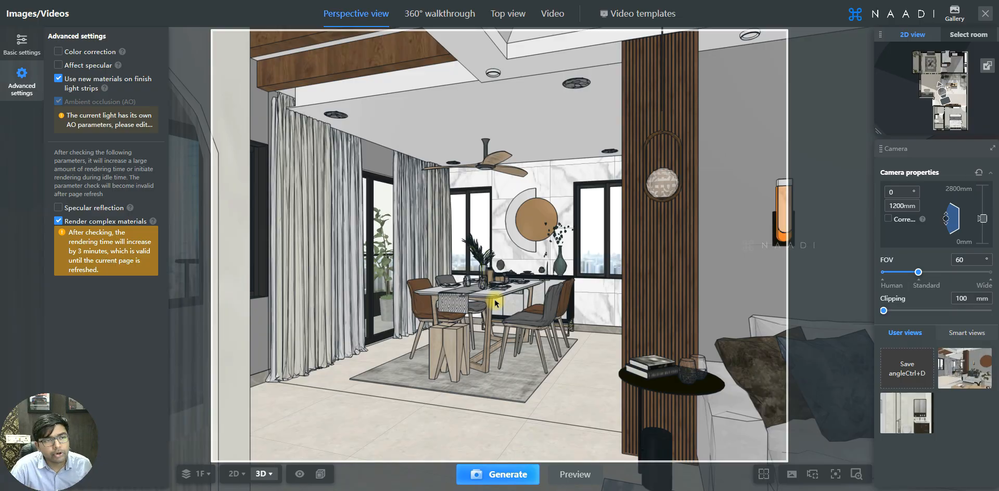
pyautogui.click(59, 207)
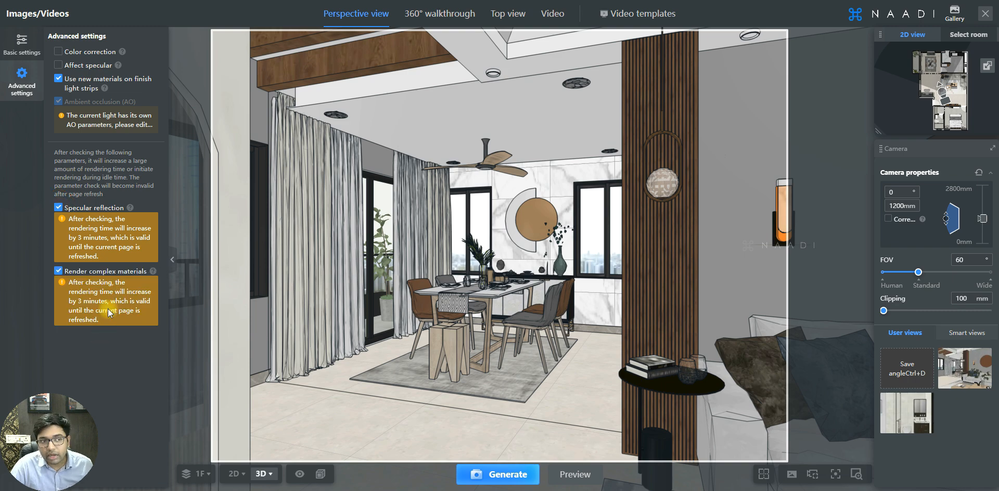
pyautogui.moveTo(90, 273)
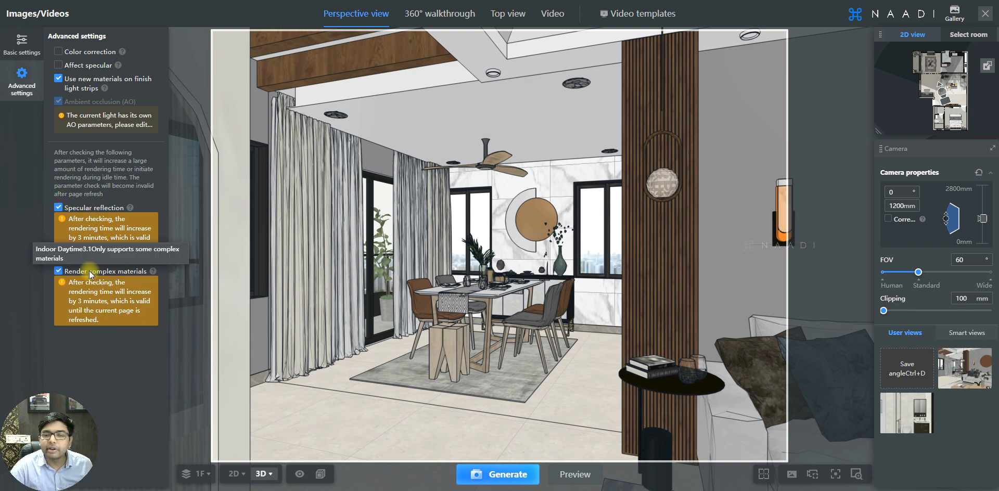